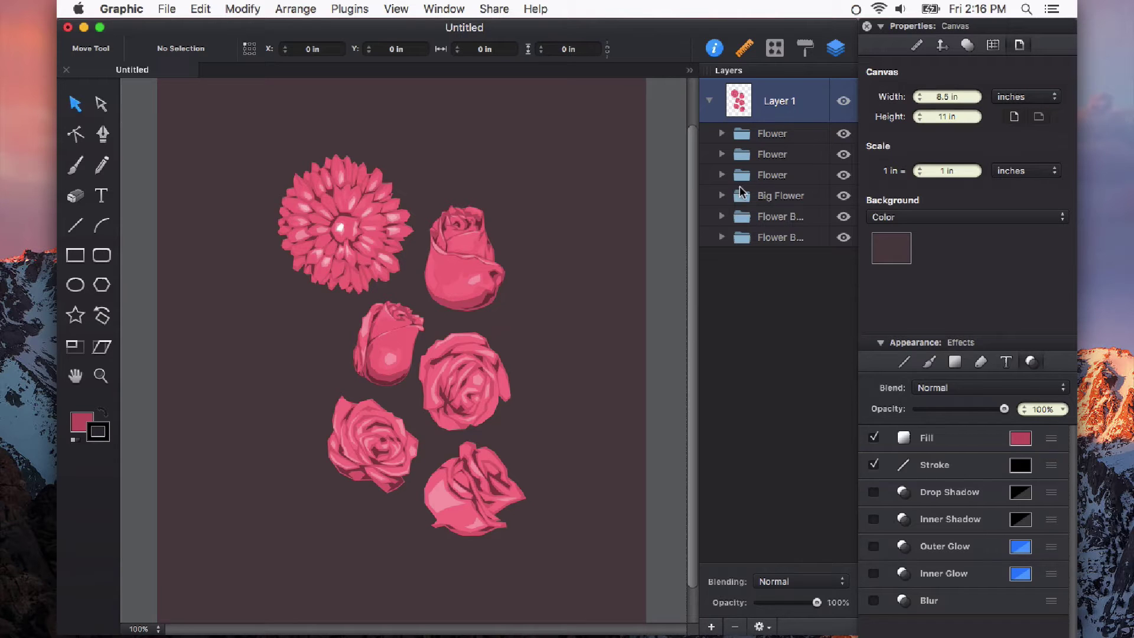
- Expand the first Flower folder in the Layers panel to inspect its shapes, then collapse it
click(722, 134)
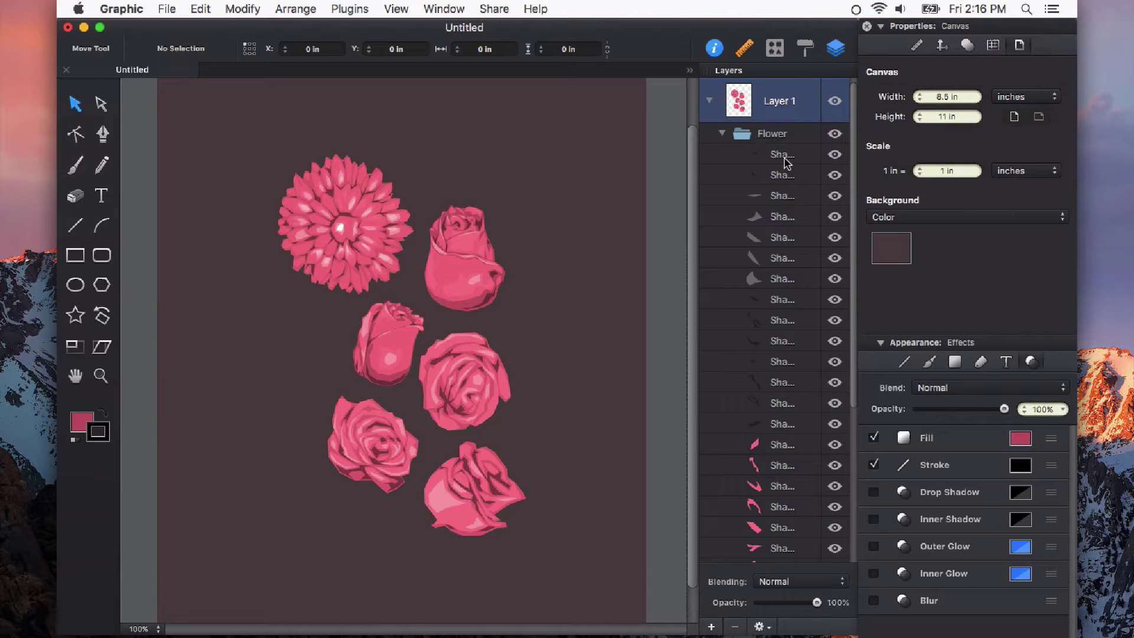
scroll(787, 164, down, 3)
scroll(779, 133, up, 3)
scroll(788, 242, down, 5)
scroll(789, 254, up, 5)
click(789, 258)
- Select the bottom rose's Flower group and zoom out to see it among the other flowers
click(722, 134)
click(776, 135)
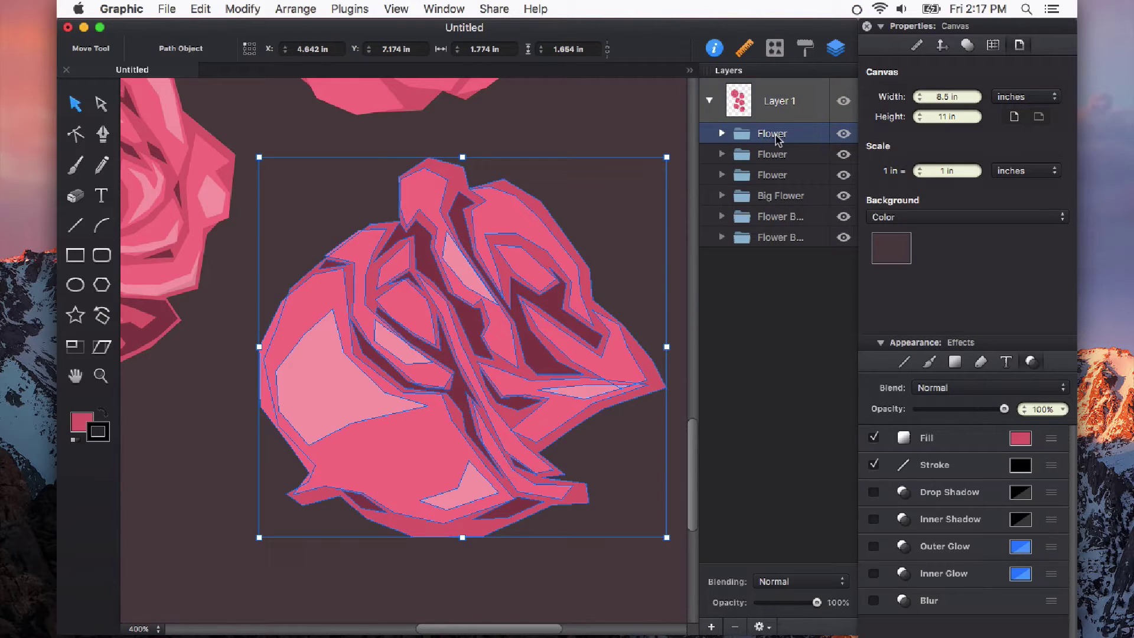
key(super+minus)
key(super+minus)
key(super+minus)
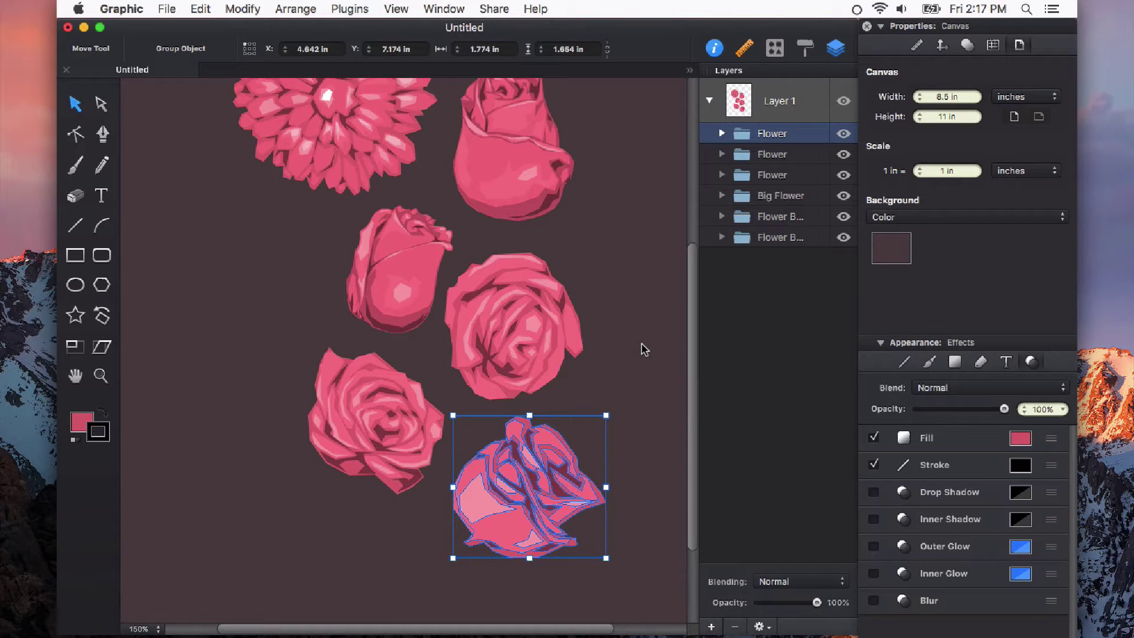
- Open Modify > Adjust Colors for the bottom rose, leaving it in Hue / Saturation mode at 0
click(234, 13)
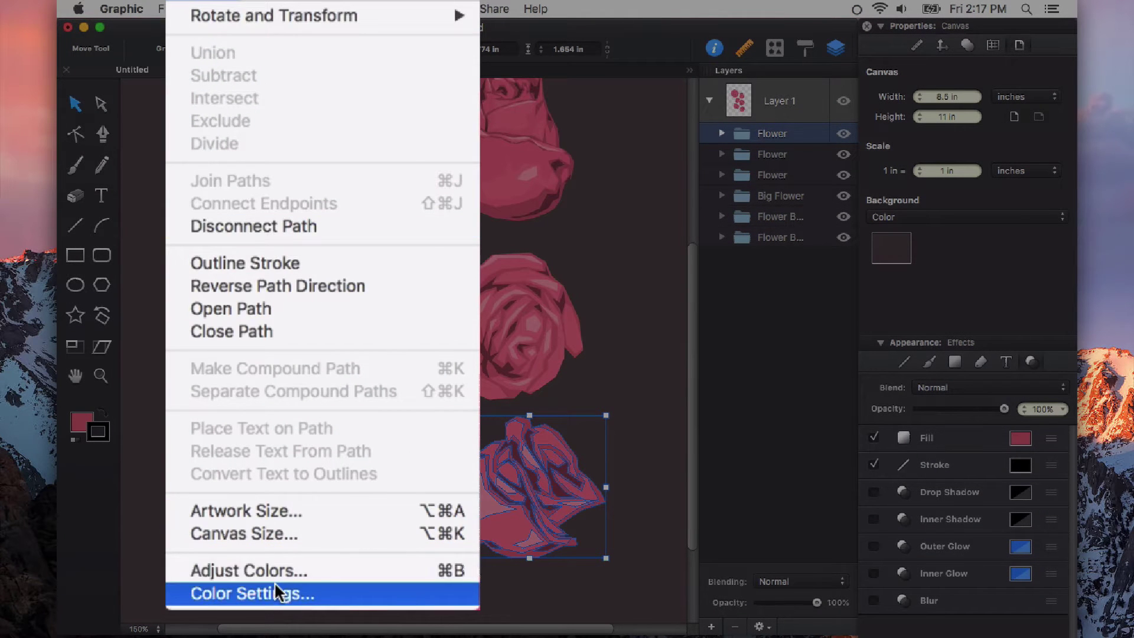
click(444, 572)
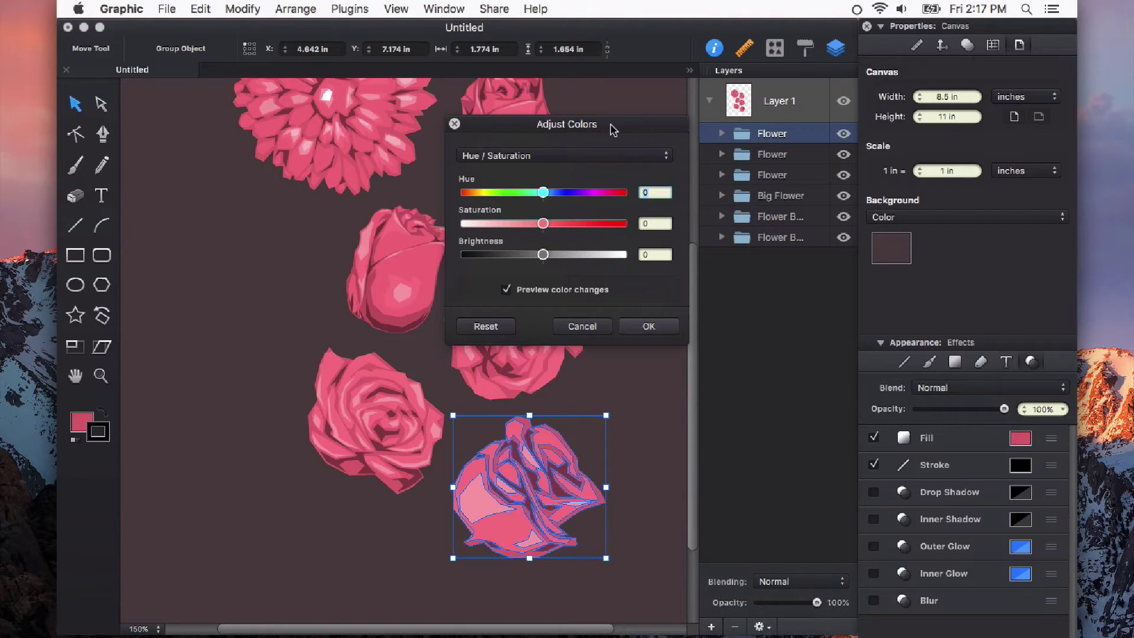
drag(611, 123, 567, 128)
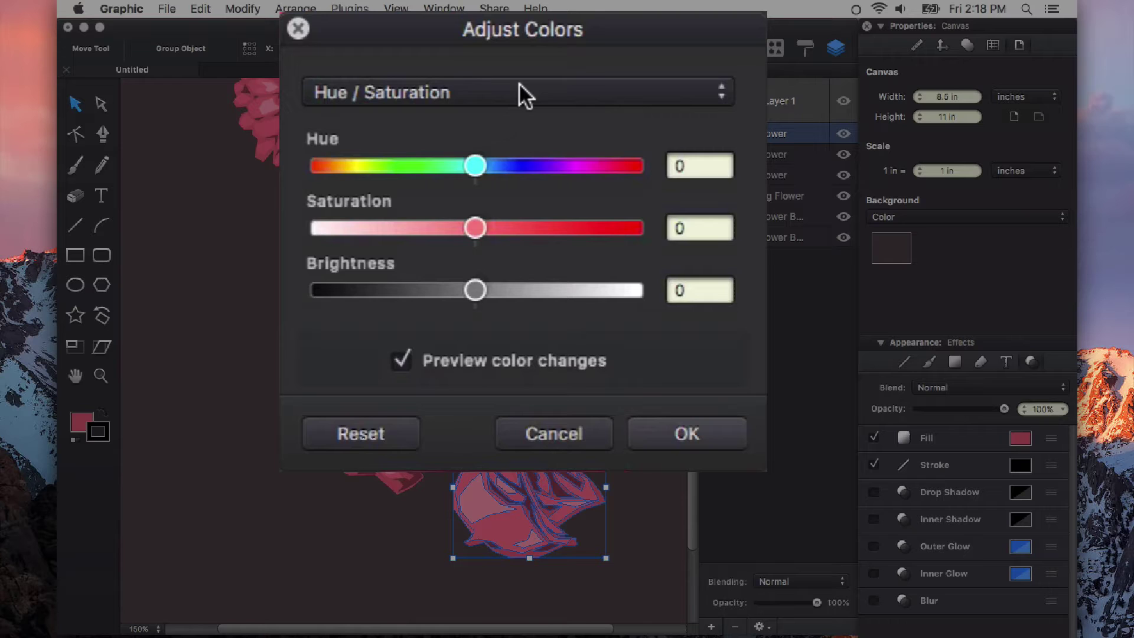
click(508, 155)
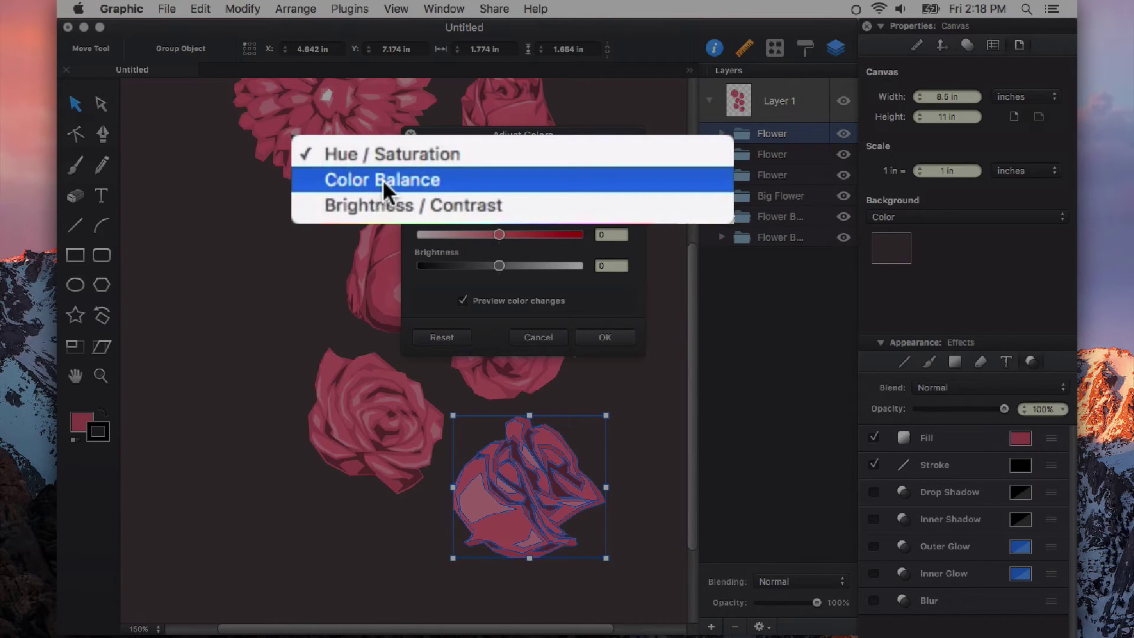
click(409, 179)
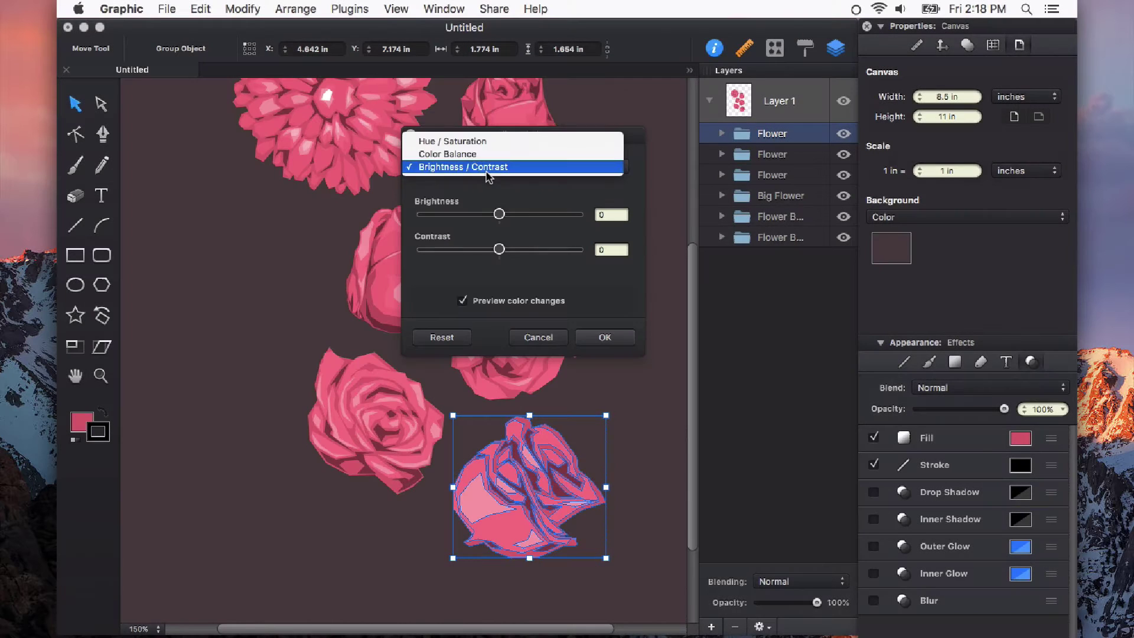
click(459, 143)
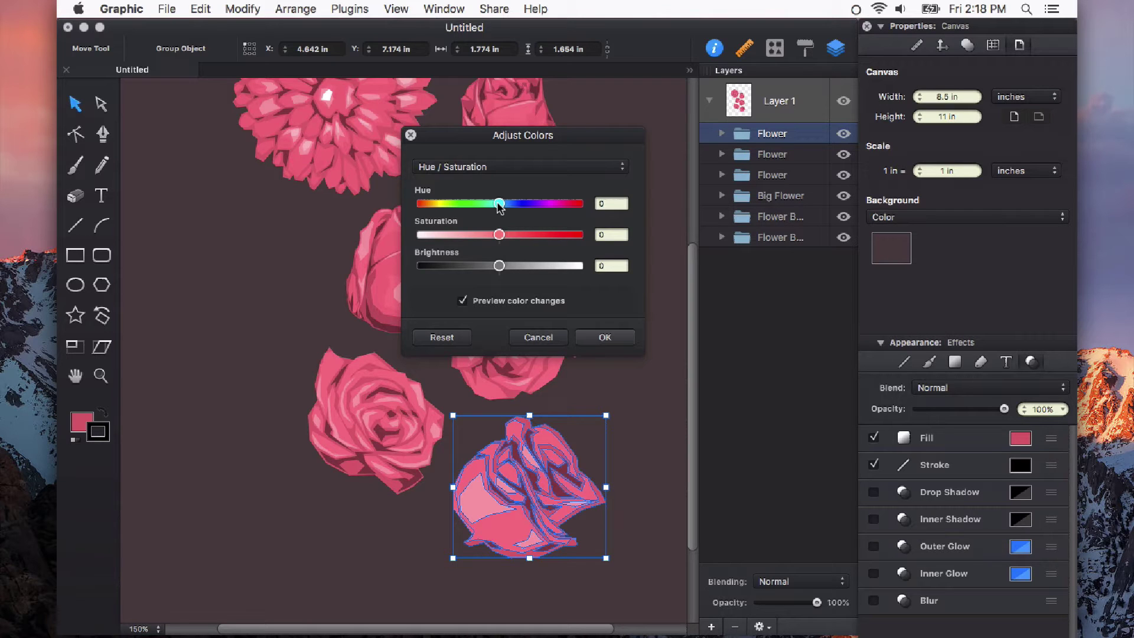
mouse_move(499, 208)
mouse_down()
mouse_move(420, 208)
mouse_move(601, 211)
mouse_move(483, 212)
mouse_up()
mouse_move(499, 235)
mouse_down()
mouse_move(531, 236)
mouse_move(449, 236)
mouse_move(482, 246)
mouse_up()
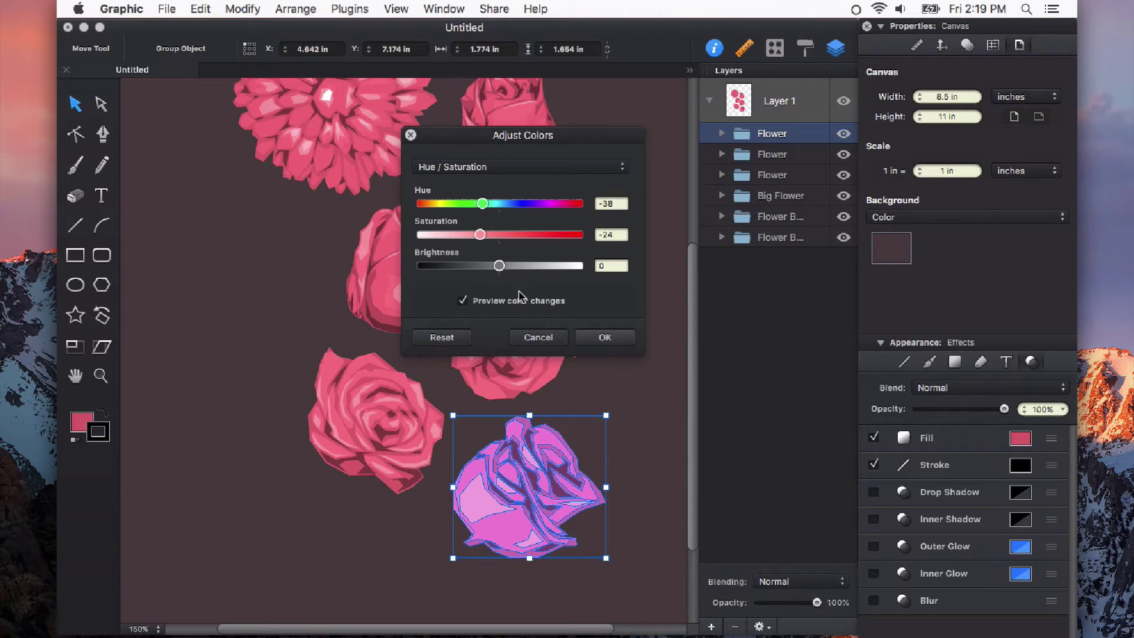
mouse_move(499, 266)
mouse_down()
mouse_move(479, 266)
mouse_move(540, 267)
mouse_move(502, 267)
mouse_up()
- Reset Hue / Saturation, switch to Color Balance, and raise red while lowering green on the rose
click(445, 337)
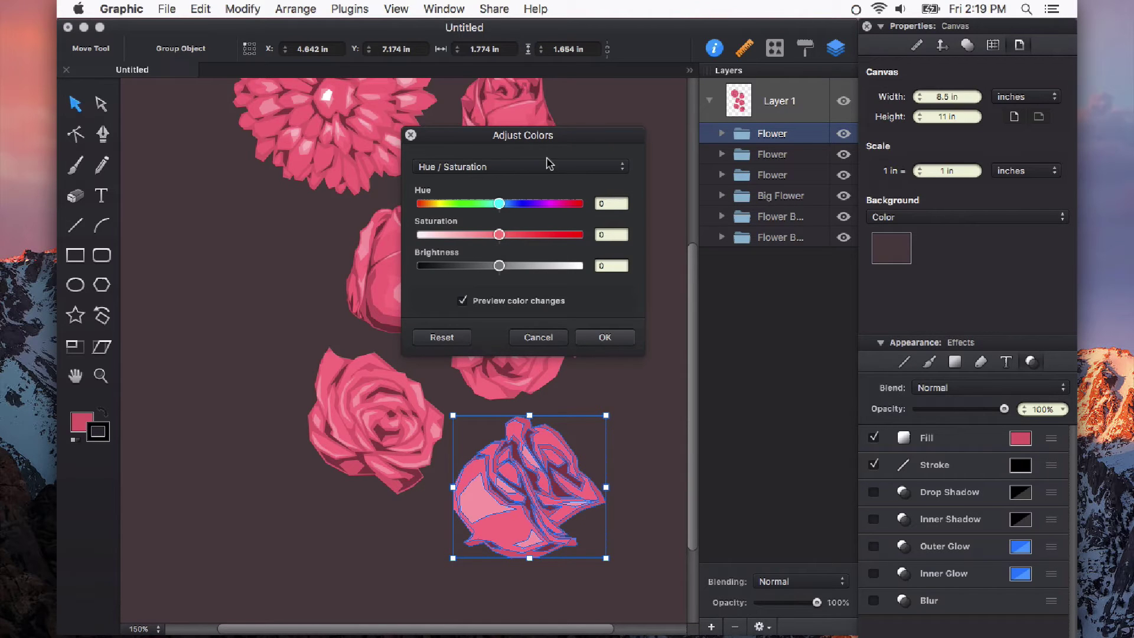
click(514, 167)
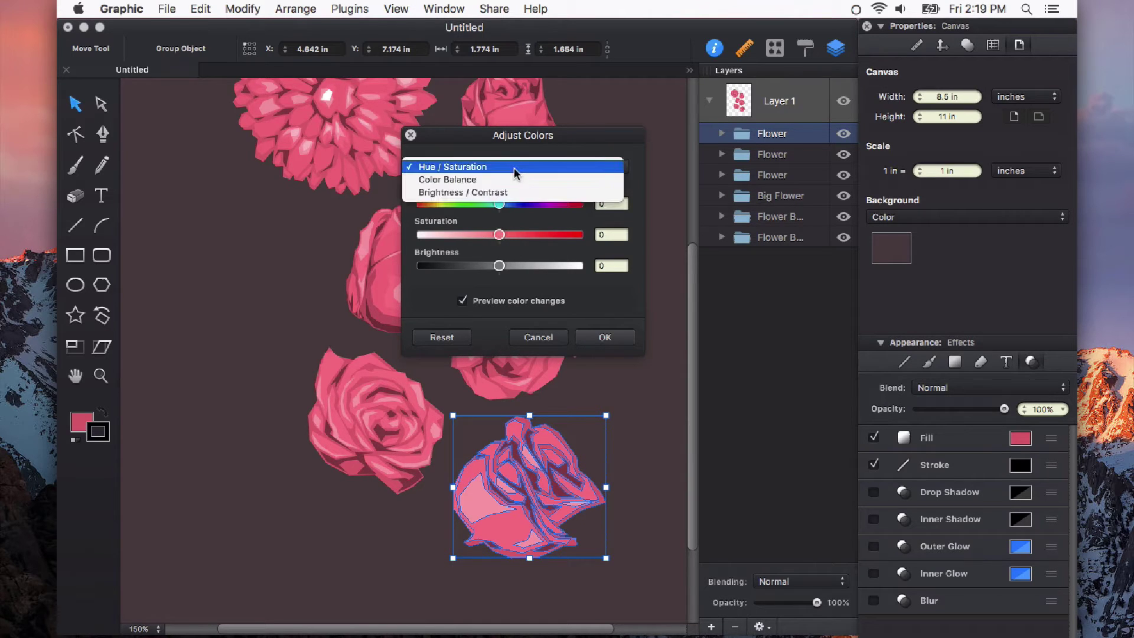
click(469, 180)
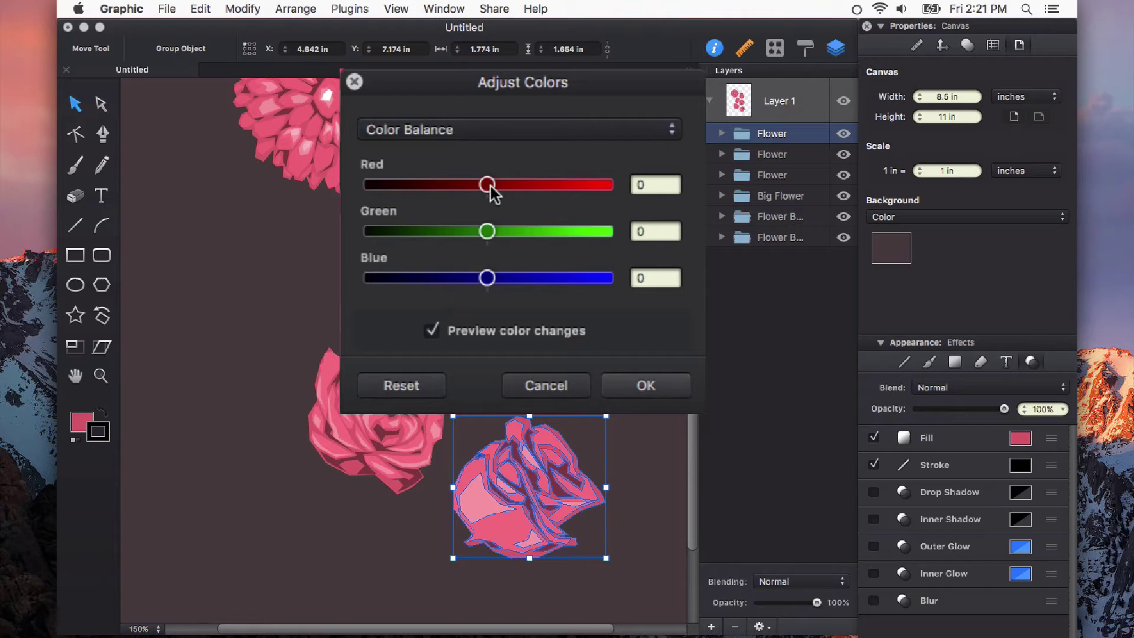
drag(487, 184, 523, 189)
drag(500, 236, 483, 268)
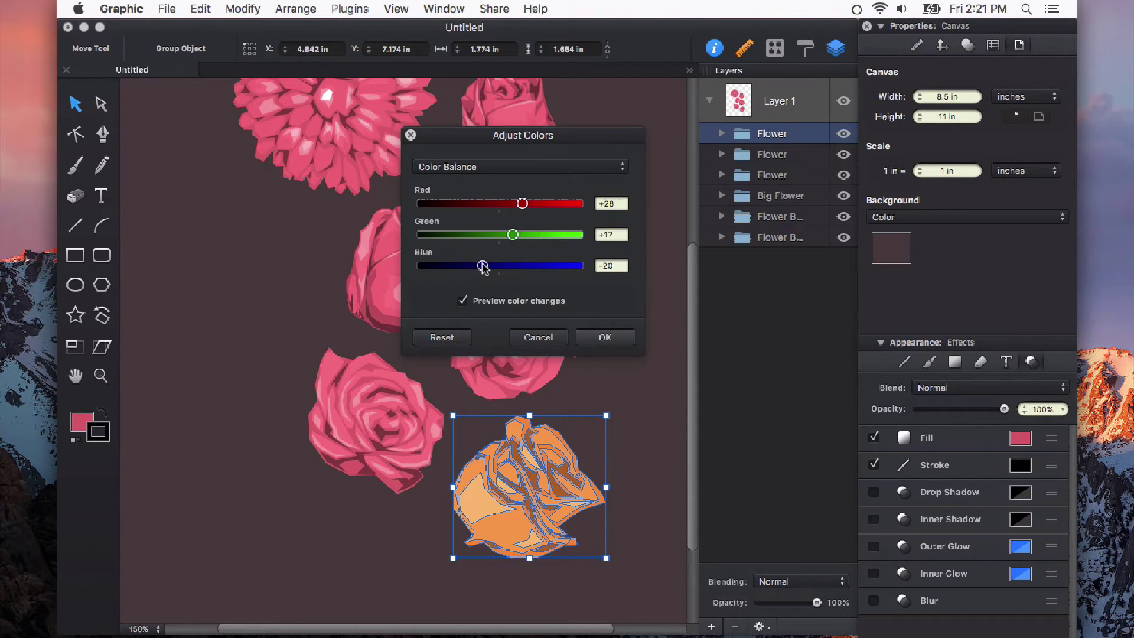
- Toggle Preview color changes to compare before and after, then reset Red, Green and Blue to 0
click(466, 302)
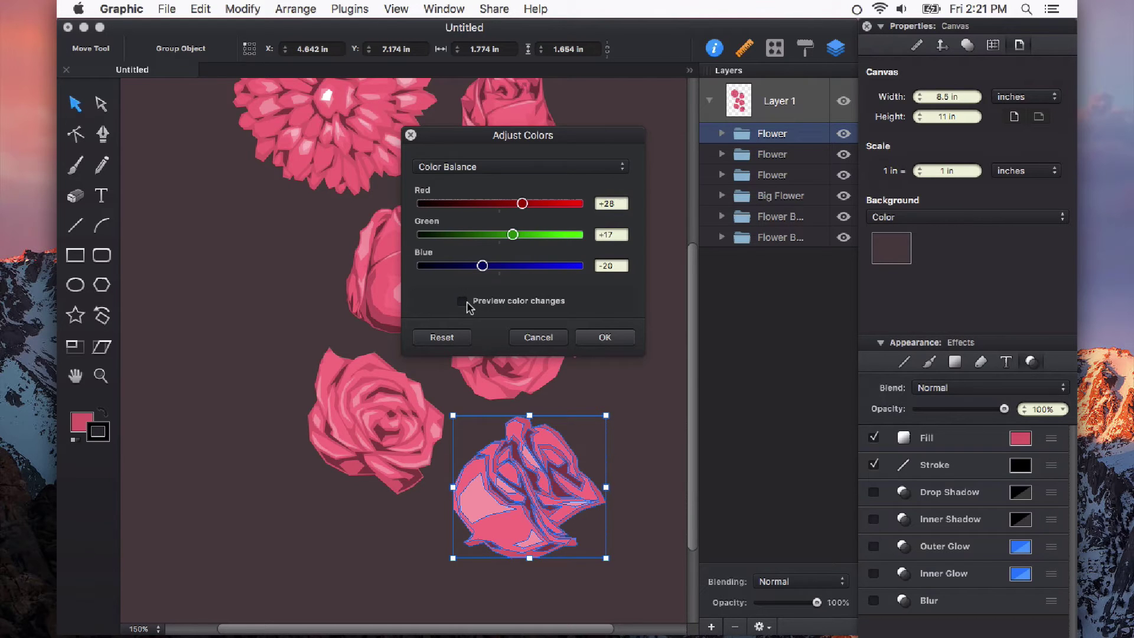
click(463, 302)
click(463, 302)
click(463, 302)
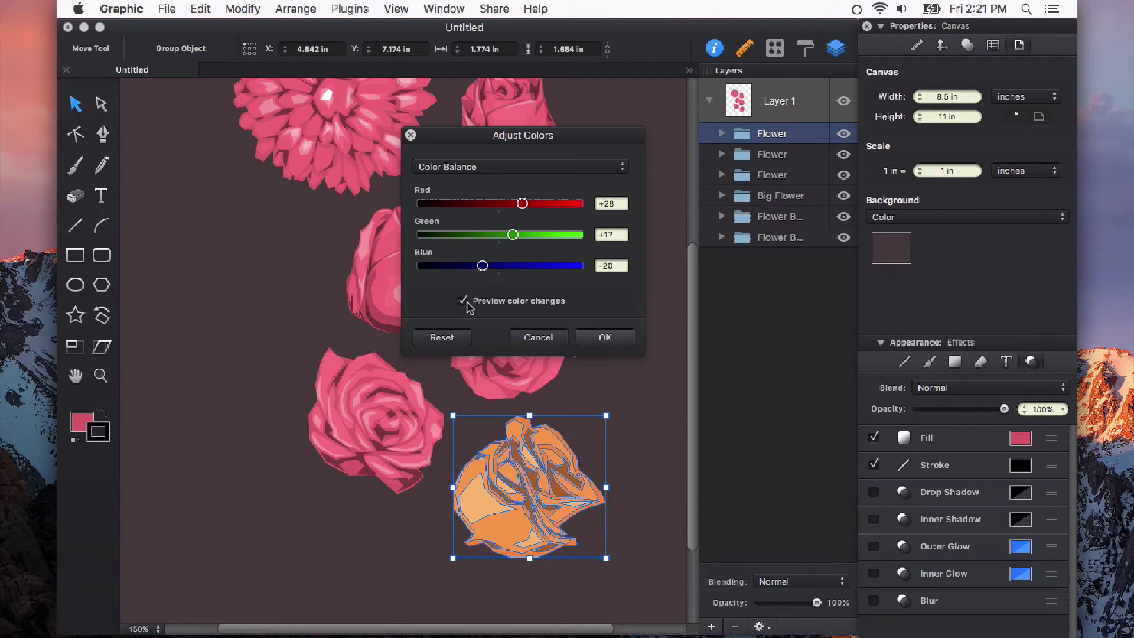
click(467, 302)
click(466, 303)
click(463, 302)
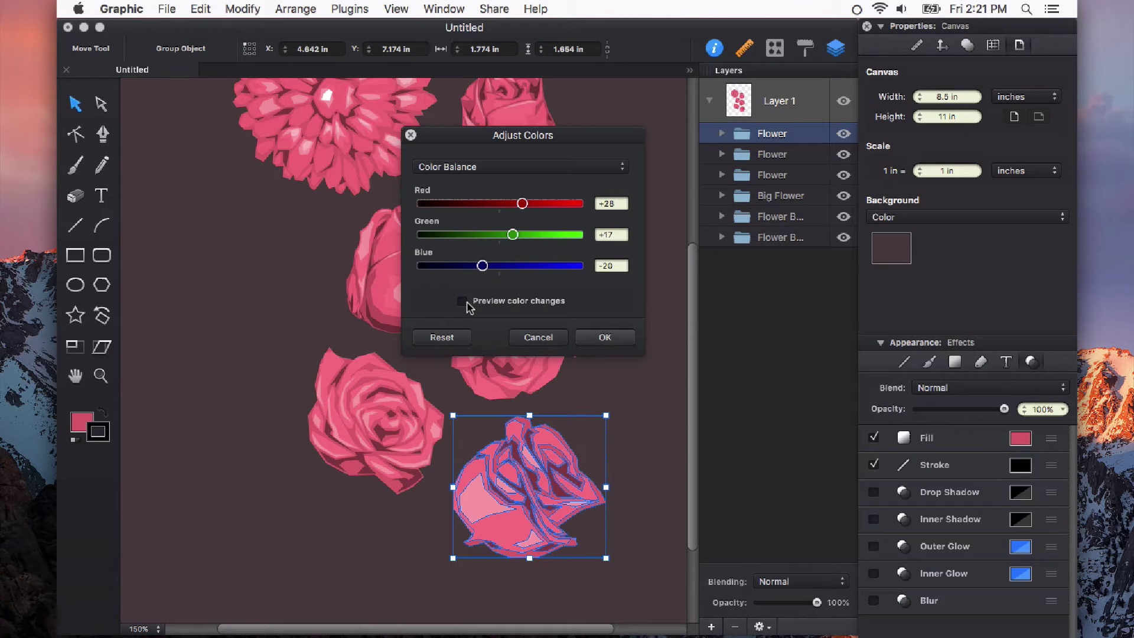
click(466, 301)
click(466, 301)
click(467, 301)
click(466, 301)
click(467, 301)
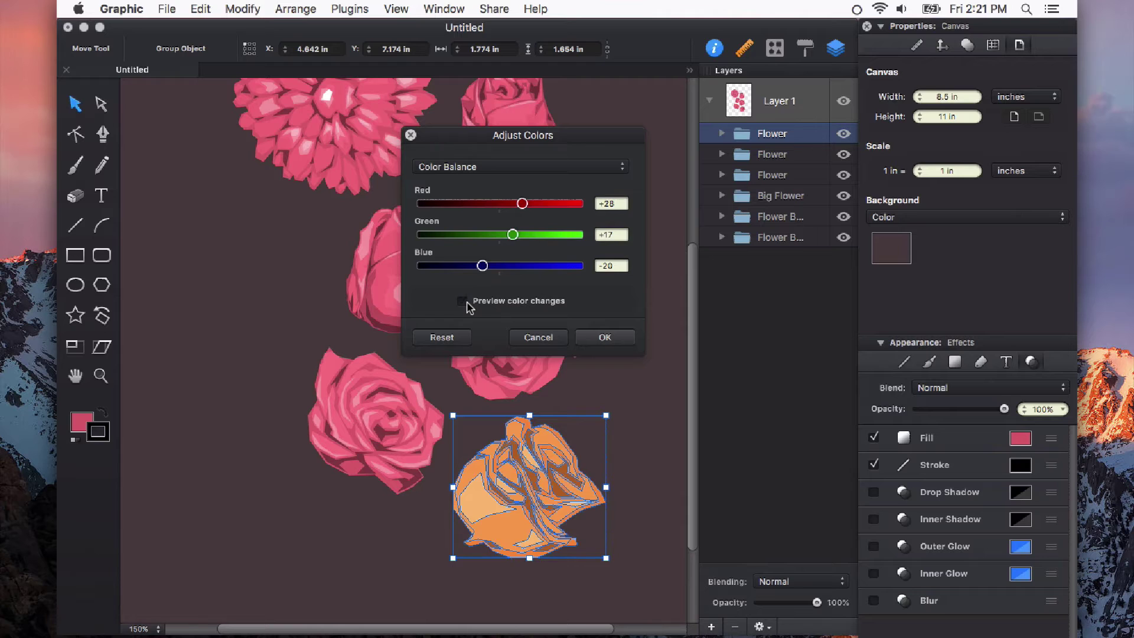
click(447, 341)
- Preview Brightness / Contrast changes on the rose, then close Adjust Colors without applying them
click(530, 168)
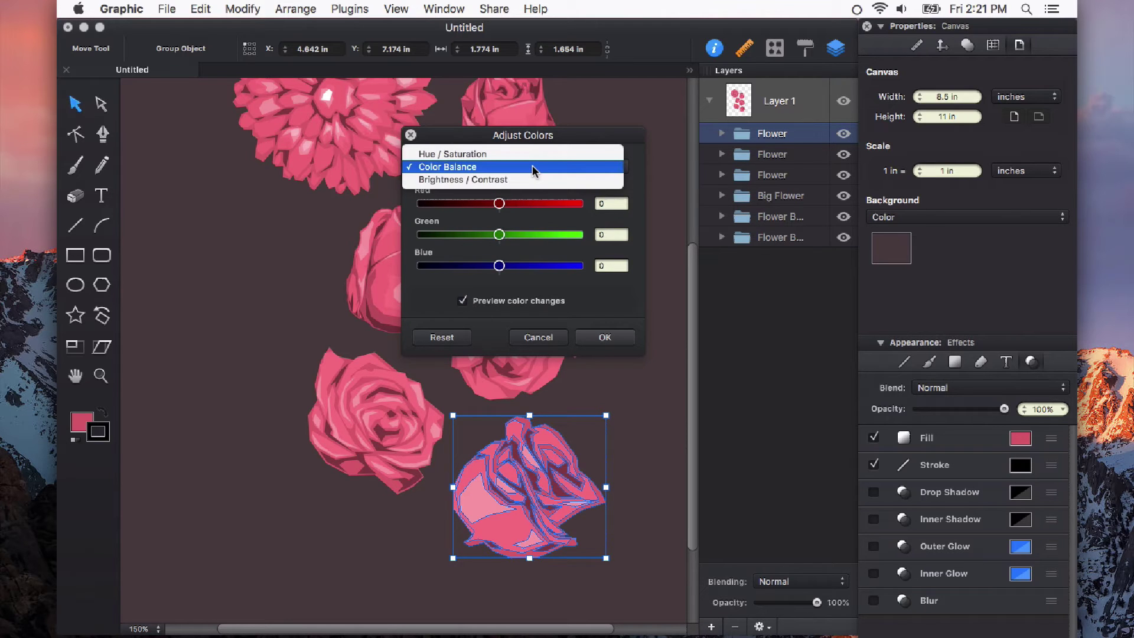
click(469, 181)
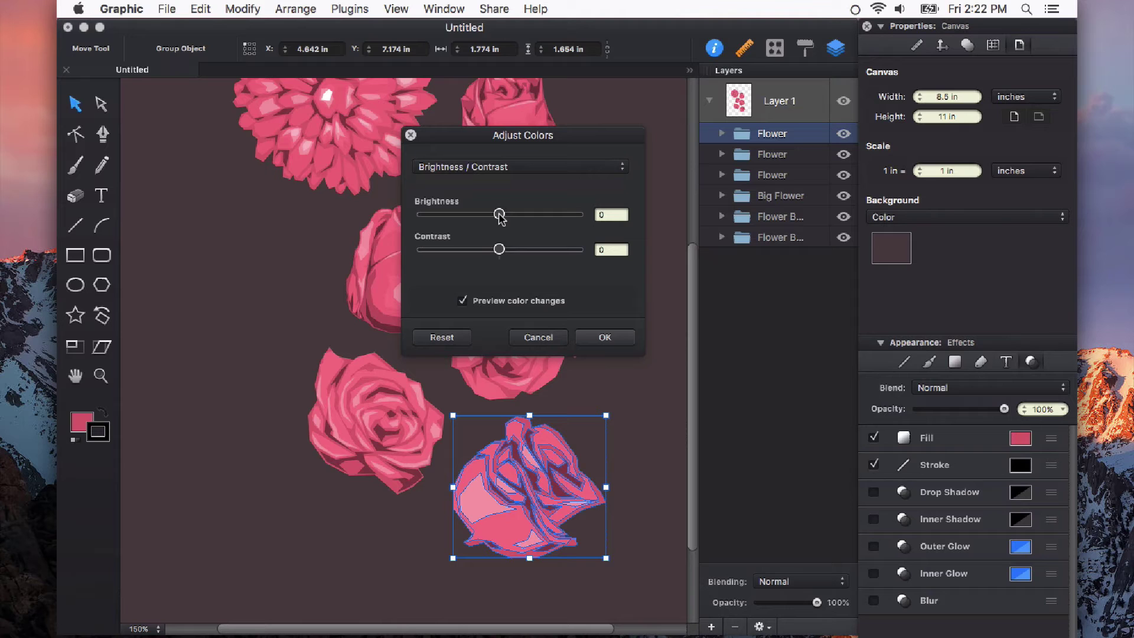
mouse_move(499, 216)
mouse_down()
mouse_move(467, 215)
mouse_move(519, 219)
mouse_up()
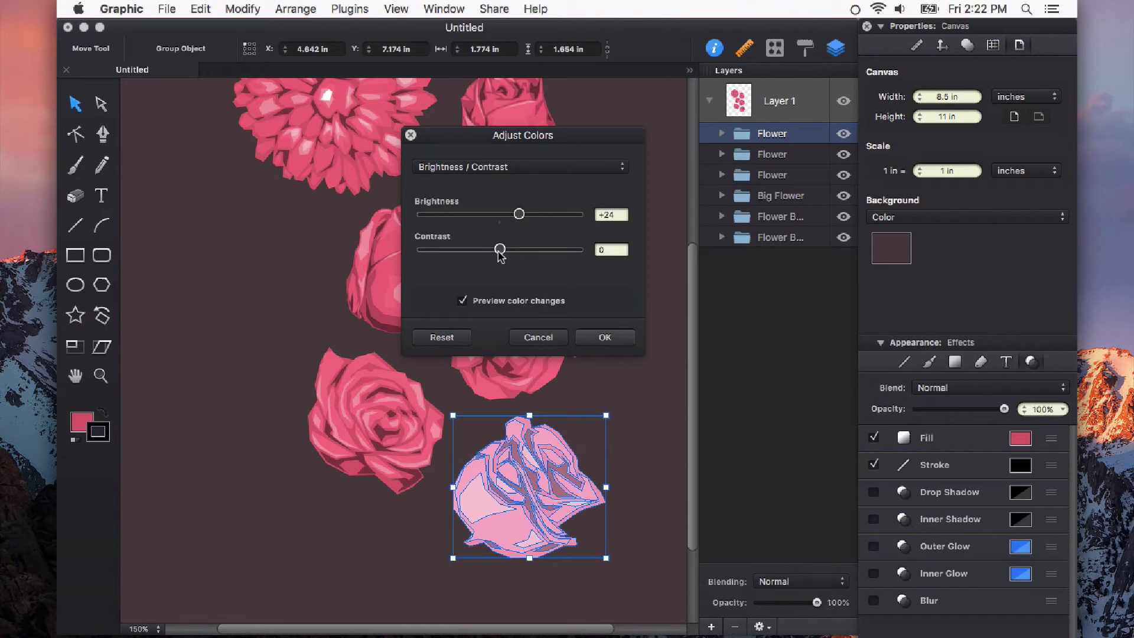
drag(499, 251, 554, 251)
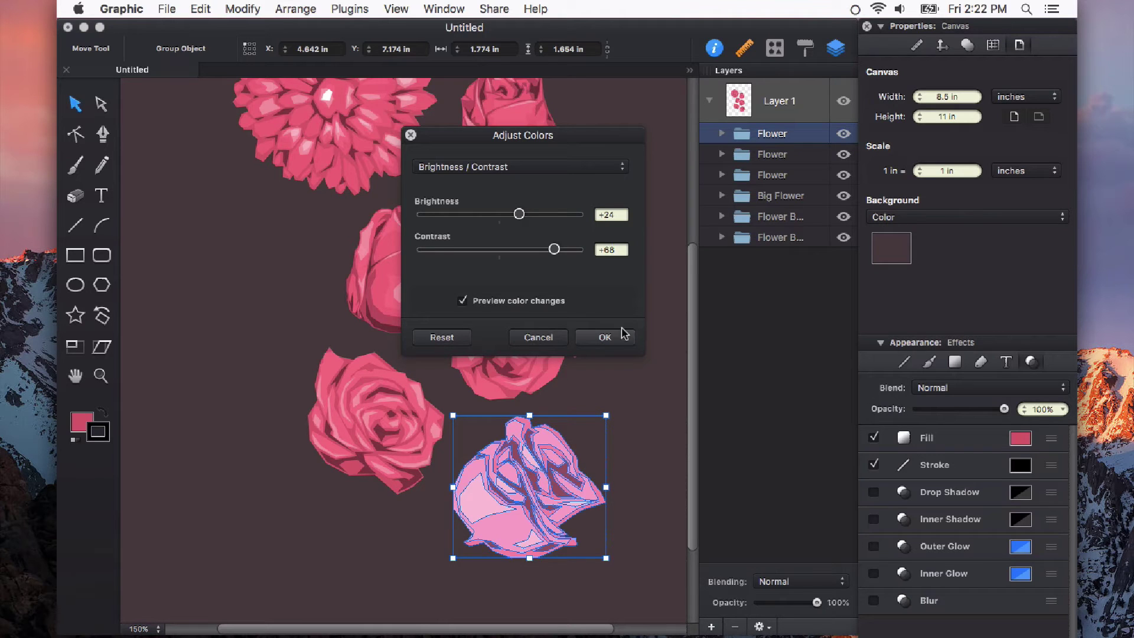
drag(554, 249, 458, 266)
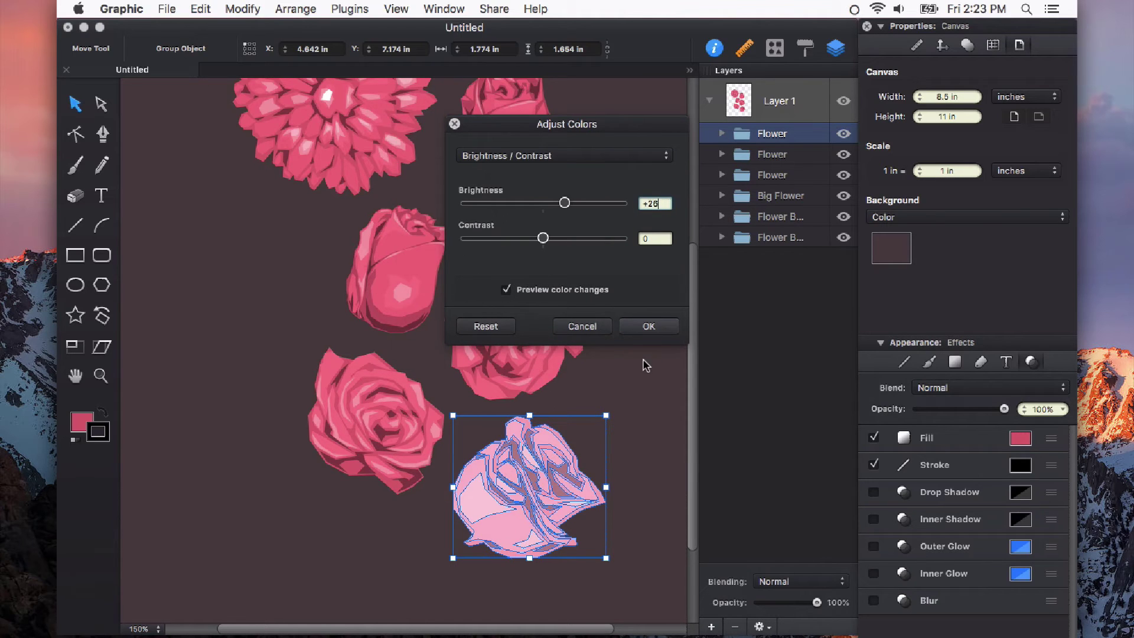
click(648, 327)
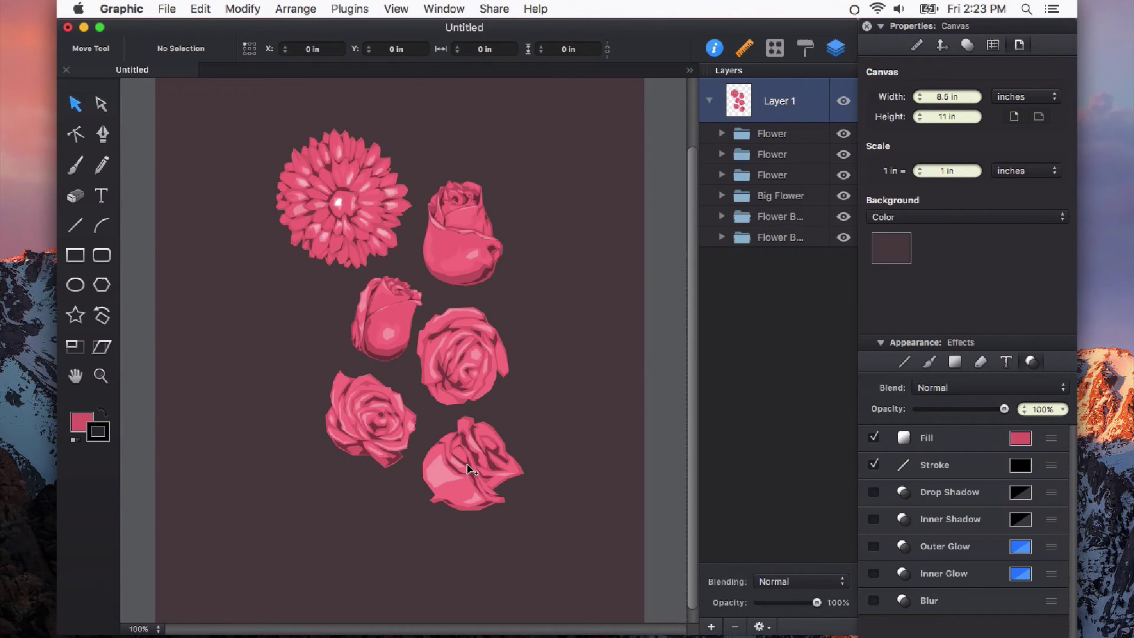
- Duplicate the bottom rose to its right and preview a magenta Hue shift of about -26 in Adjust Colors
drag(462, 462, 586, 479)
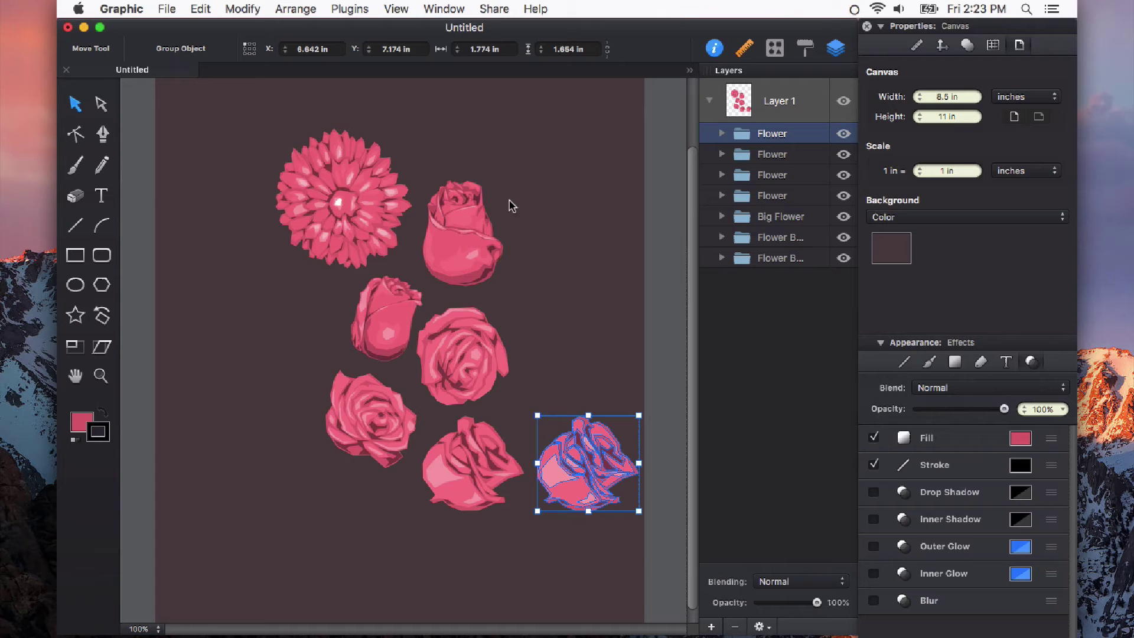
click(251, 12)
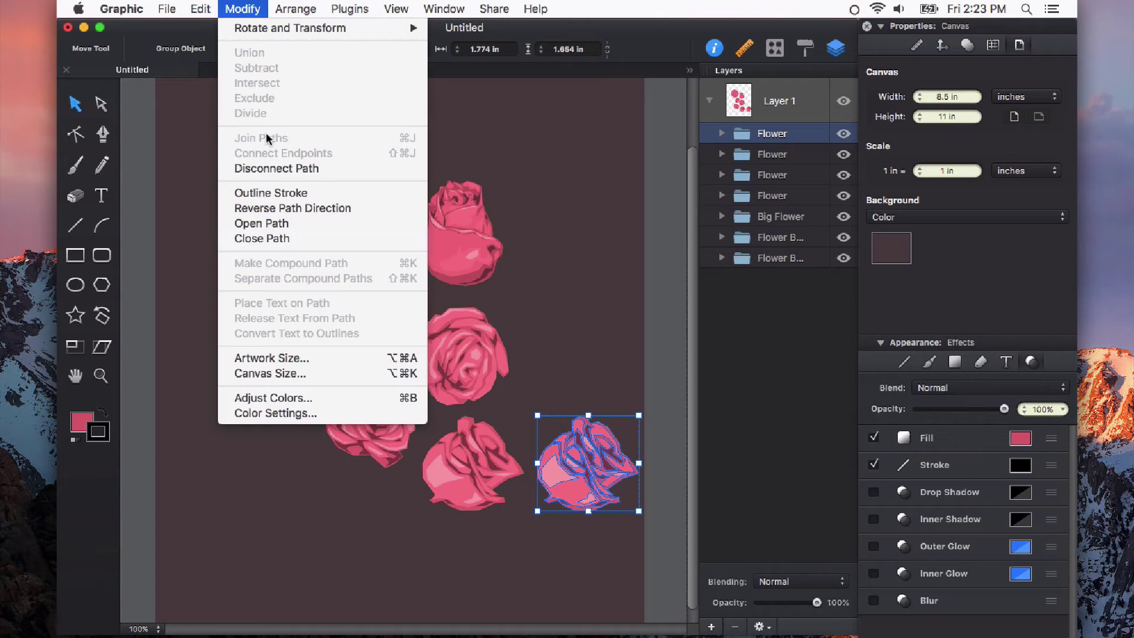
click(297, 398)
click(534, 155)
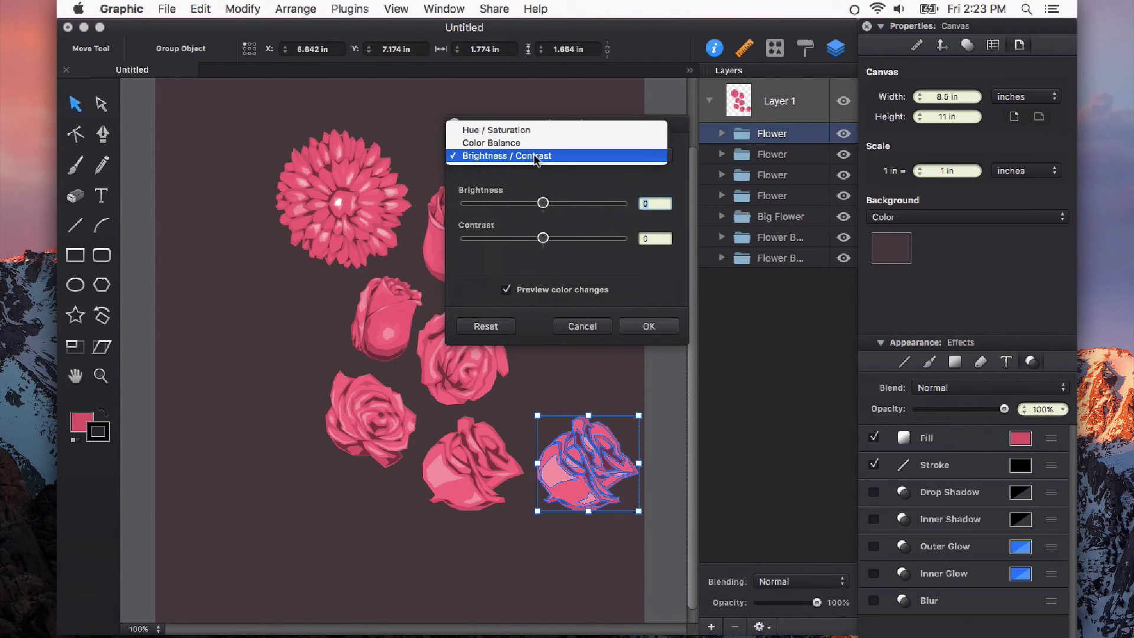
click(519, 140)
click(531, 155)
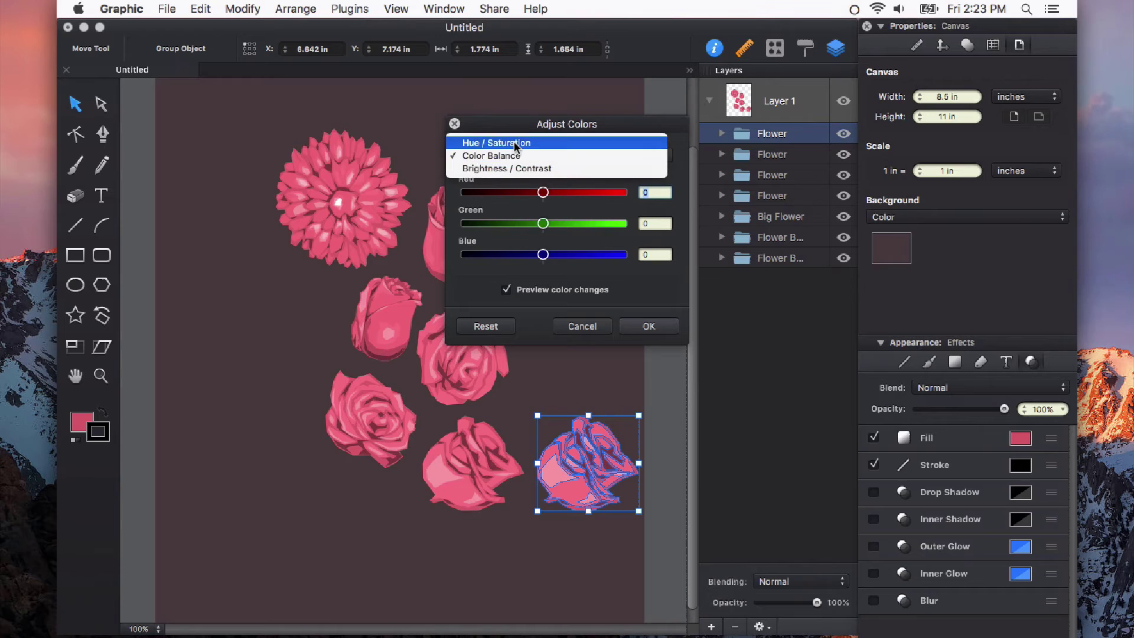
click(520, 143)
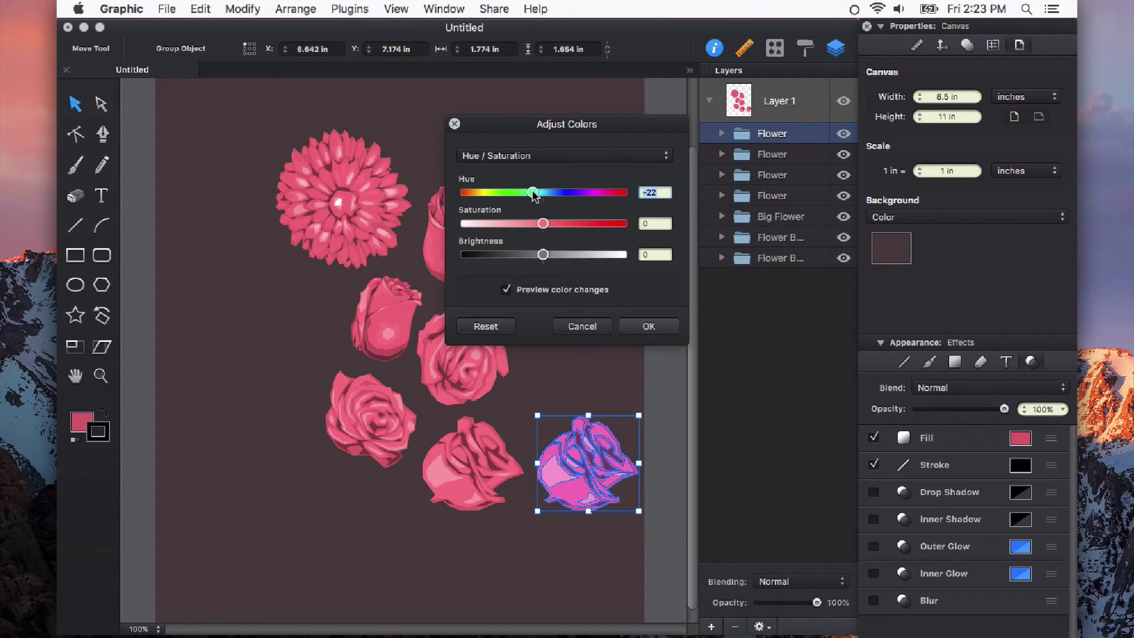
drag(532, 192, 530, 192)
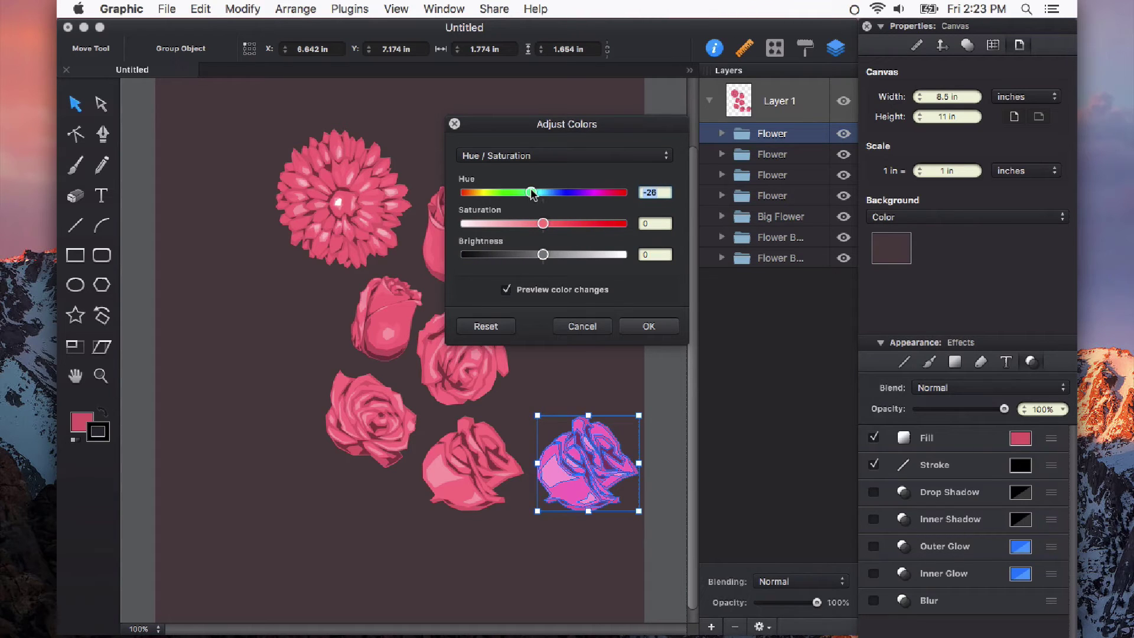
- Apply the magenta shift, duplicate the middle rose to the right, and recolour the copy yellow with Hue +50
click(649, 327)
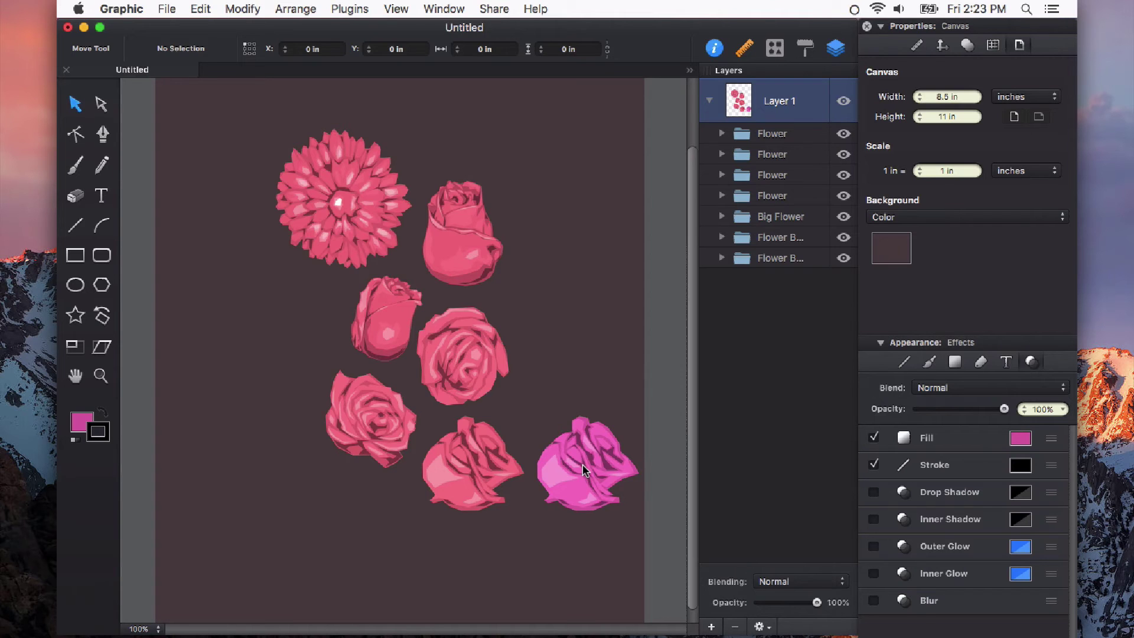
drag(465, 364, 585, 364)
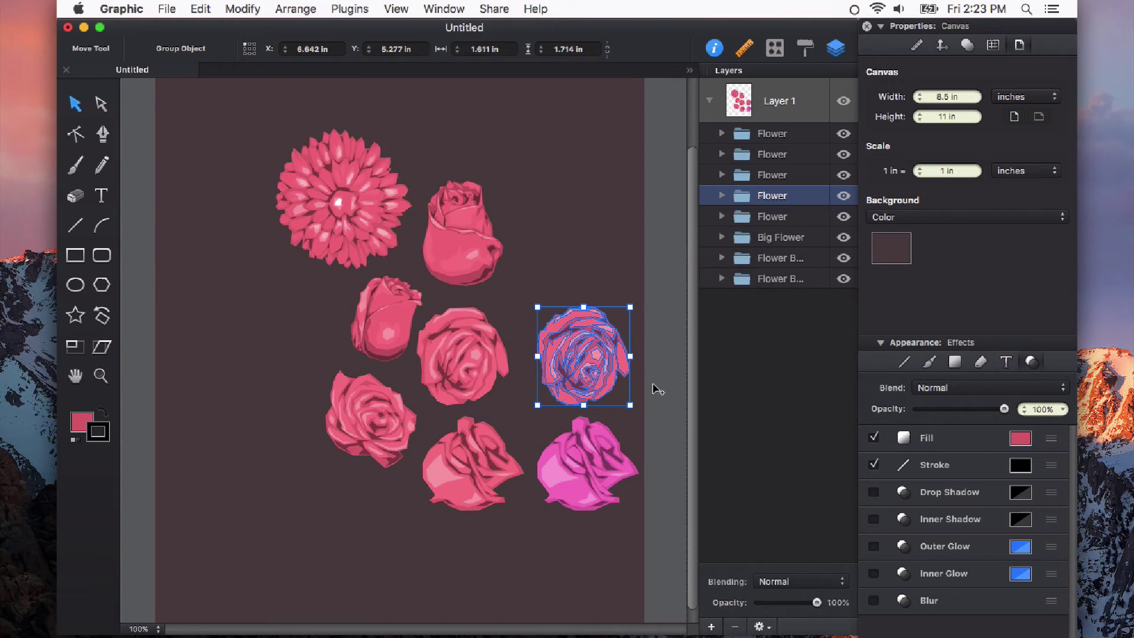
scroll(652, 383, up, 2)
click(242, 9)
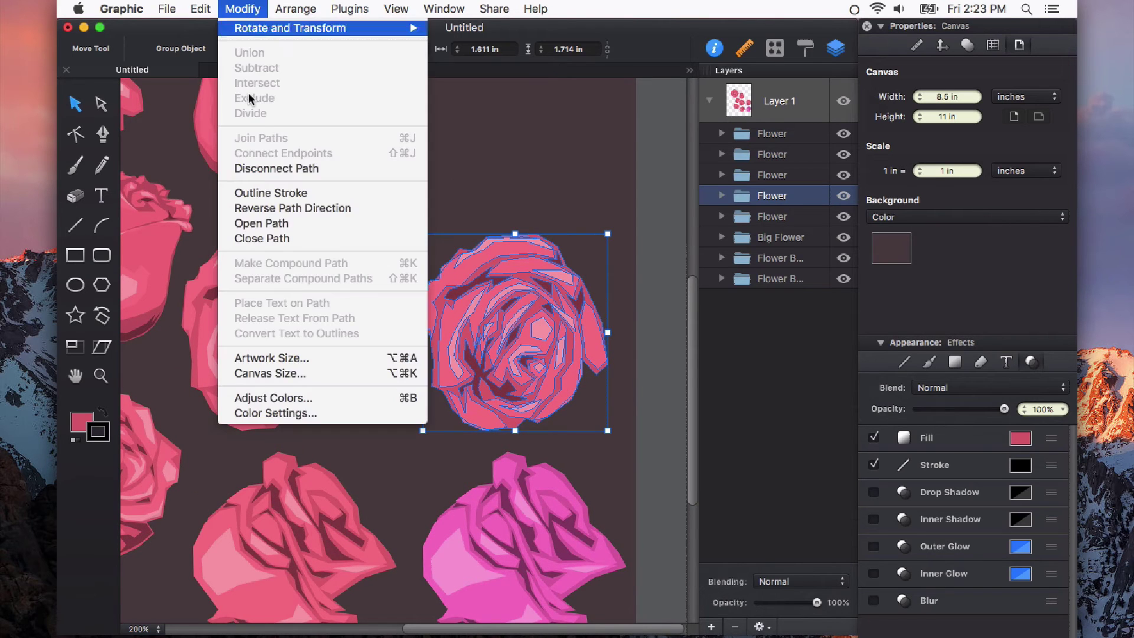
click(296, 399)
drag(575, 124, 772, 108)
drag(756, 175, 760, 176)
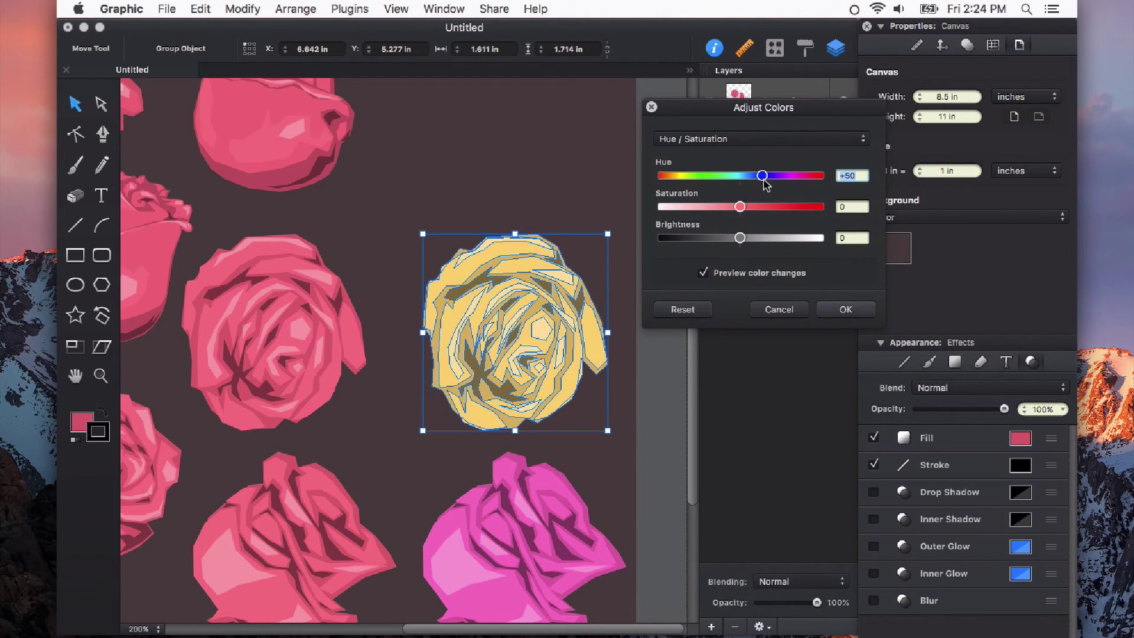
click(843, 308)
- Duplicate the top pink rosebud to the top right of the flowers
scroll(501, 193, up, 3)
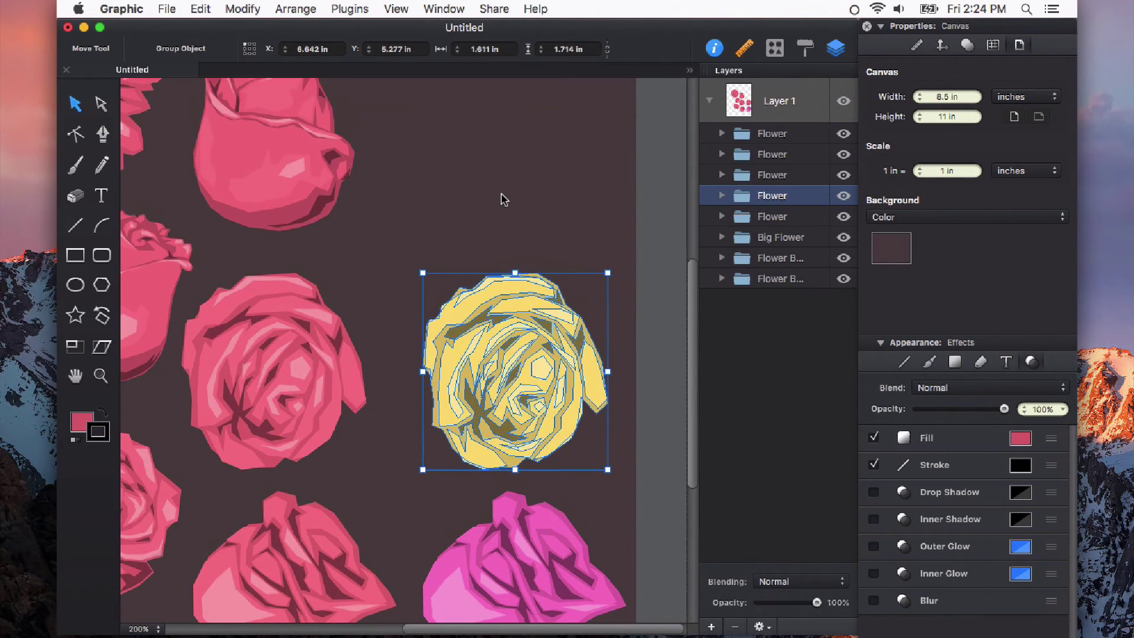
click(527, 203)
click(274, 178)
drag(275, 178, 516, 178)
- Recolour the rosebud copy peach with Hue +32, Saturation +10, Brightness +8, then deselect and zoom out
scroll(619, 257, up, 2)
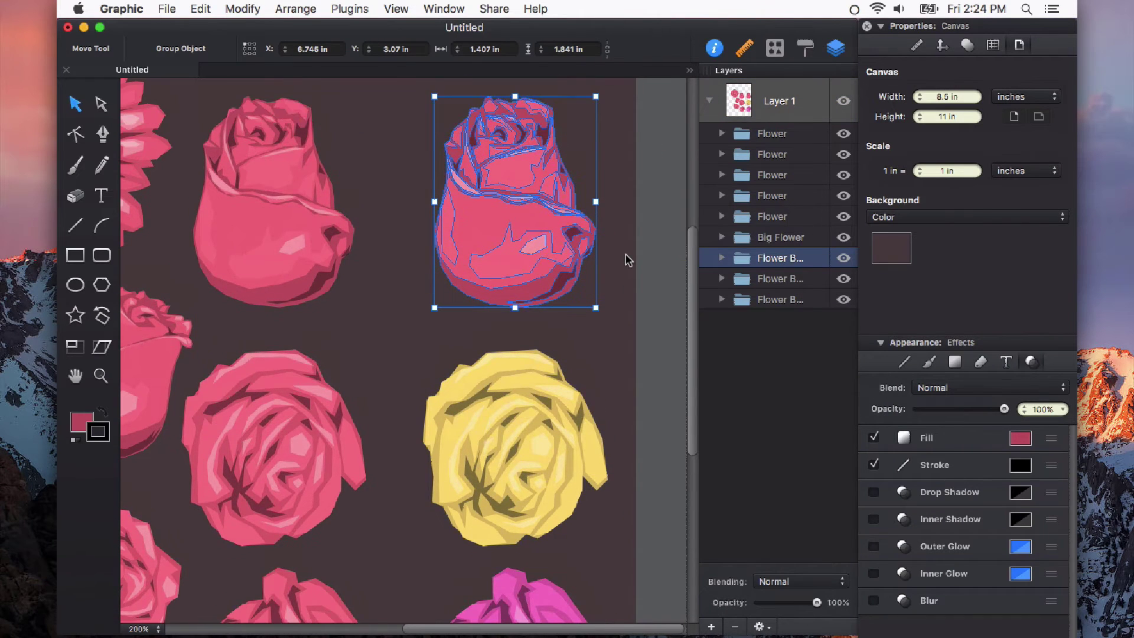
click(243, 9)
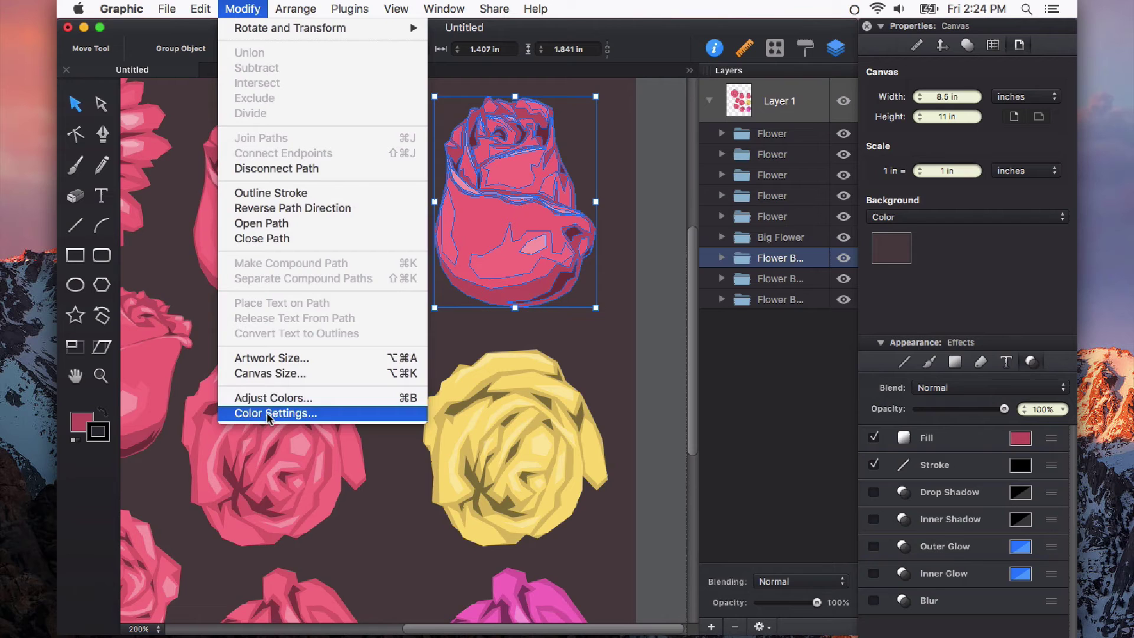
click(334, 398)
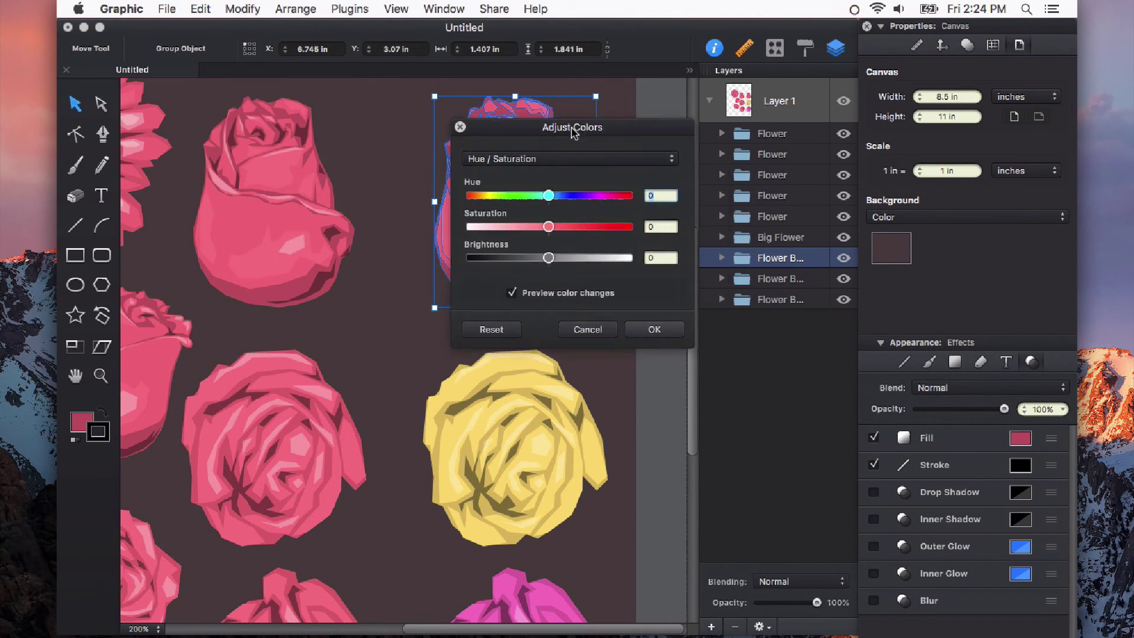
drag(550, 135, 882, 183)
drag(873, 246, 881, 305)
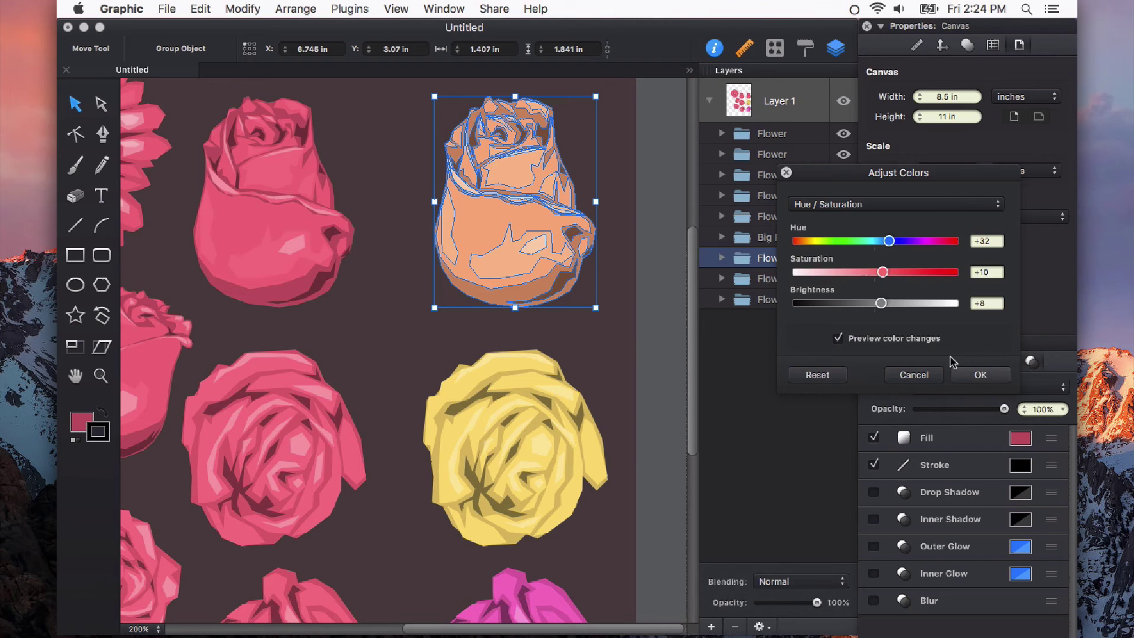
click(964, 375)
click(646, 273)
key(super+minus)
key(super+minus)
key(super+minus)
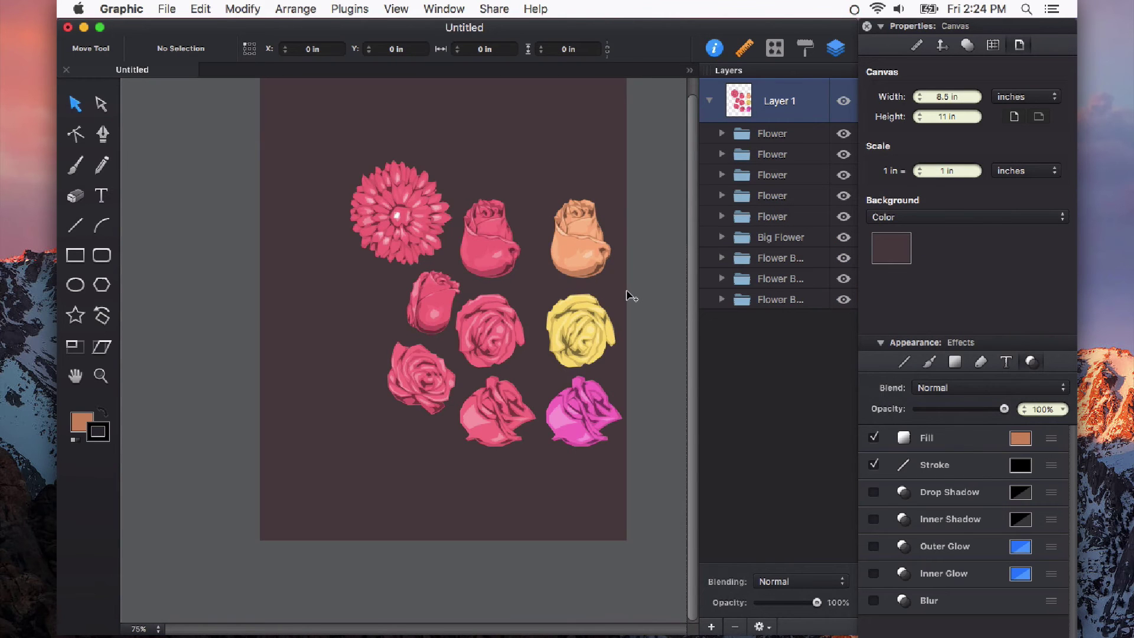
- Zoom the canvas back to 100% and scroll to frame the flower arrangement
key(super+plus)
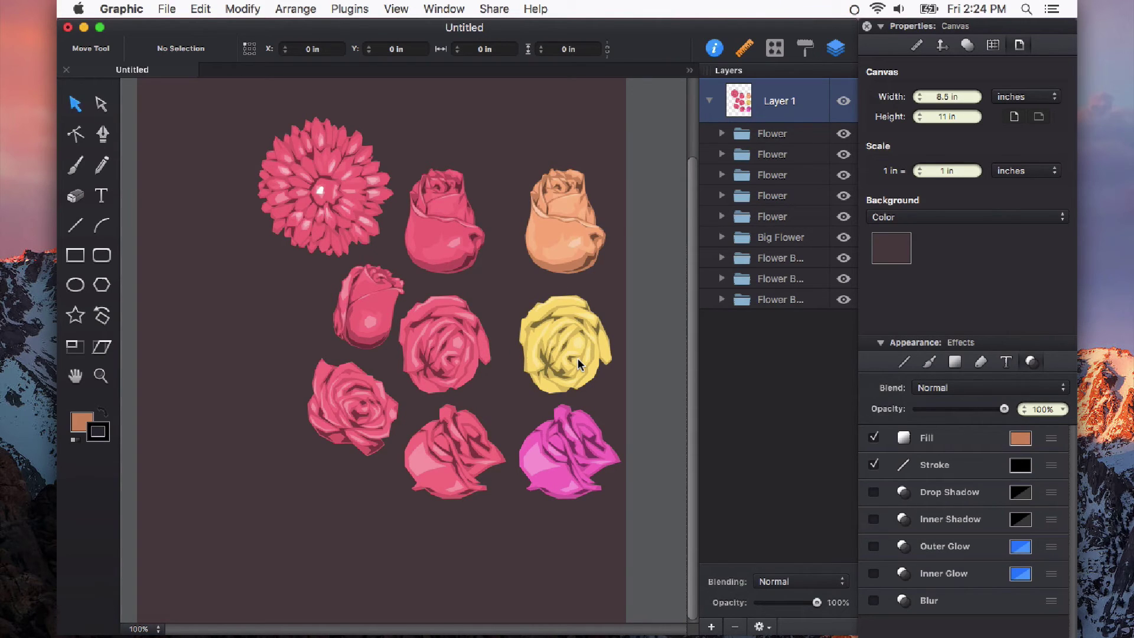
scroll(614, 348, up, 2)
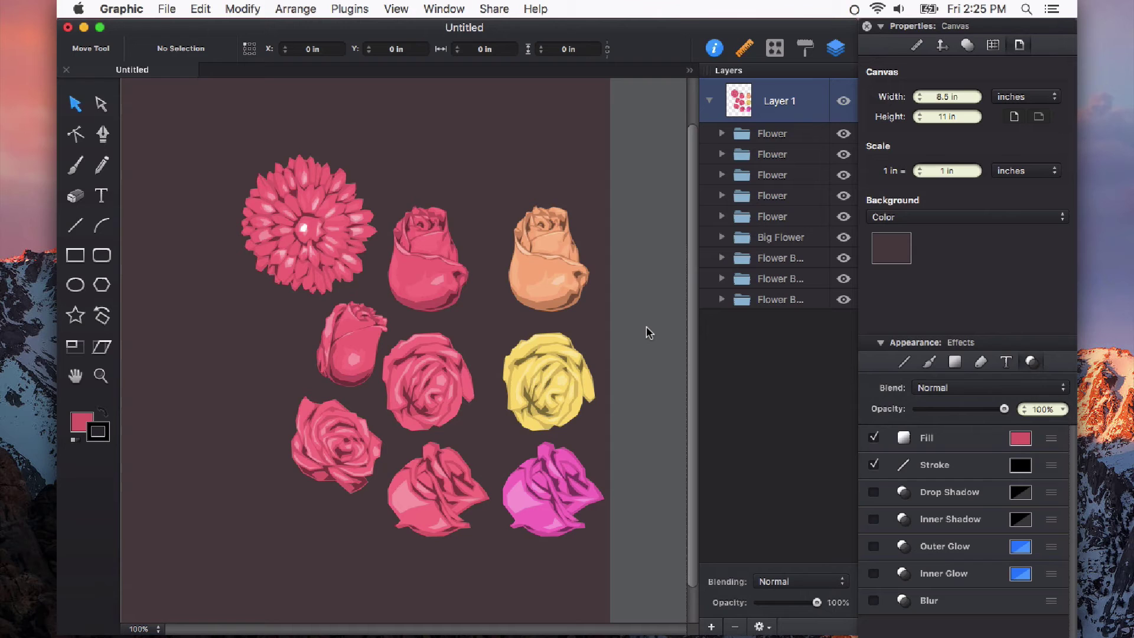
scroll(646, 327, right, 2)
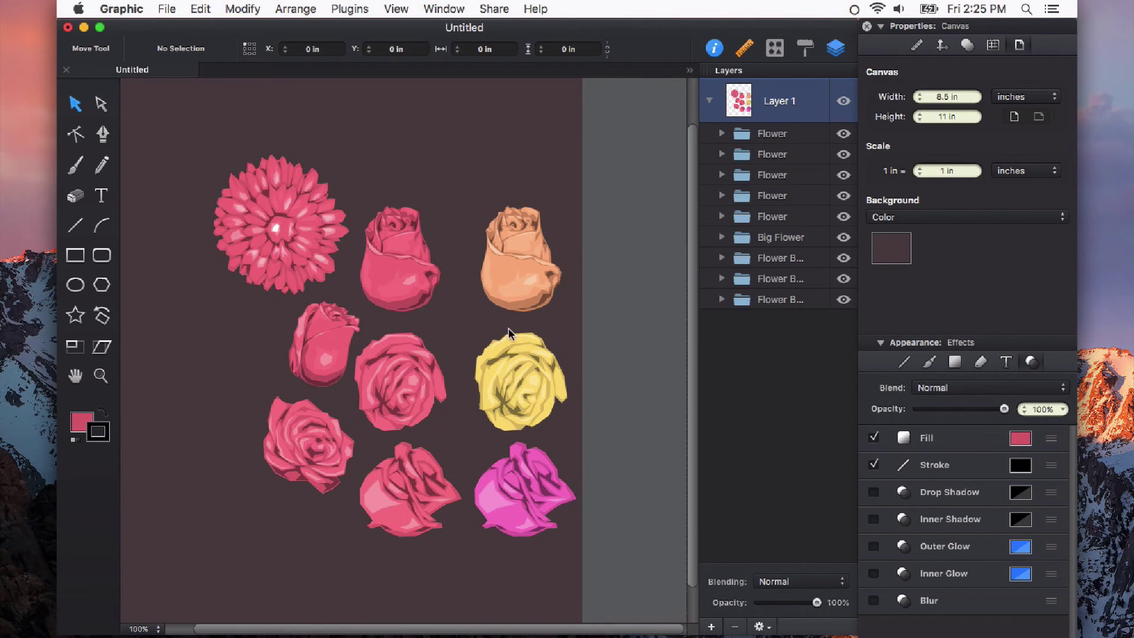
- Draw a rectangle and move it above the flowers
key(r)
drag(577, 120, 684, 255)
key(v)
drag(643, 193, 460, 128)
scroll(508, 164, up, 3)
- Change the rectangle's Fill Type to Linear Gradient
click(1020, 440)
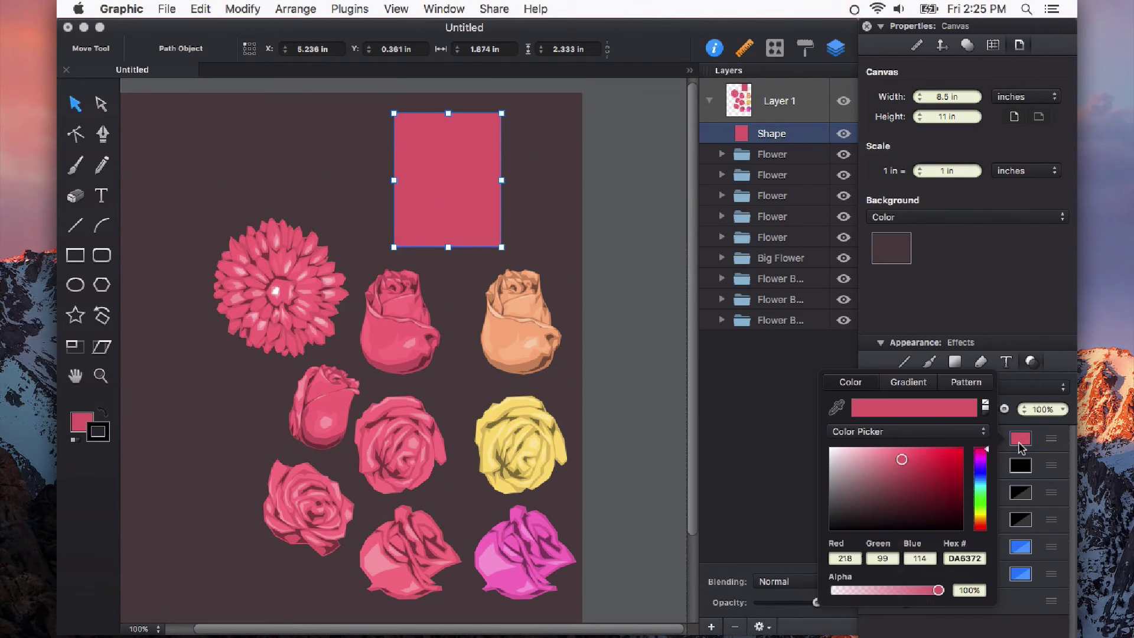
click(1055, 447)
click(1054, 447)
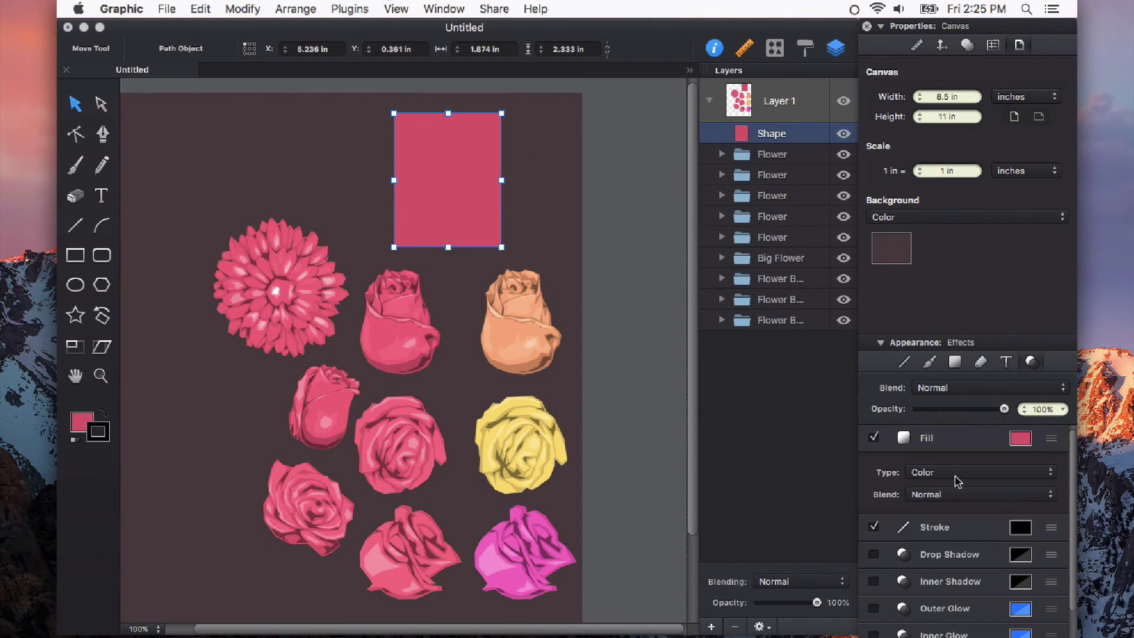
click(971, 472)
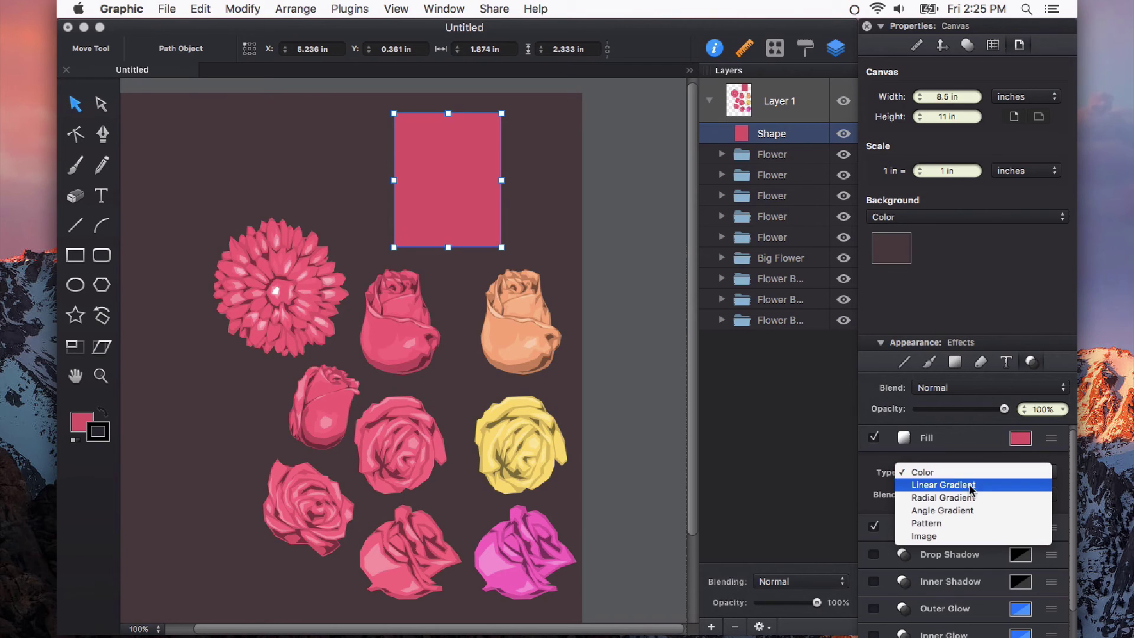
click(983, 484)
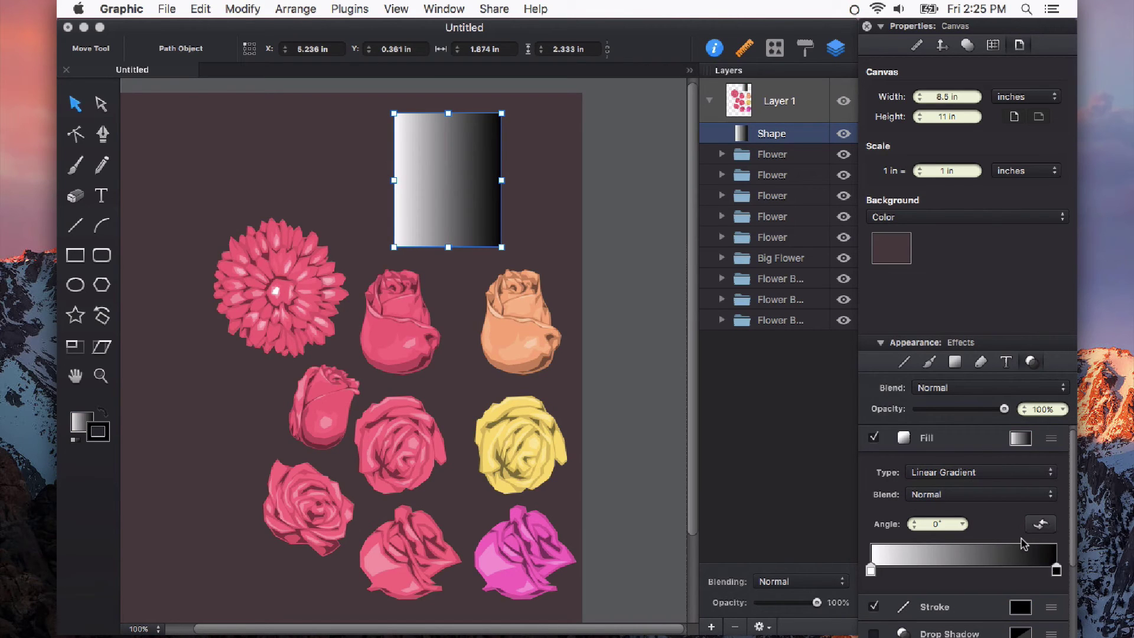
- Eyedrop yellow and pink from the roses into the gradient stops and run it vertically, yellow on top
click(1056, 570)
click(877, 414)
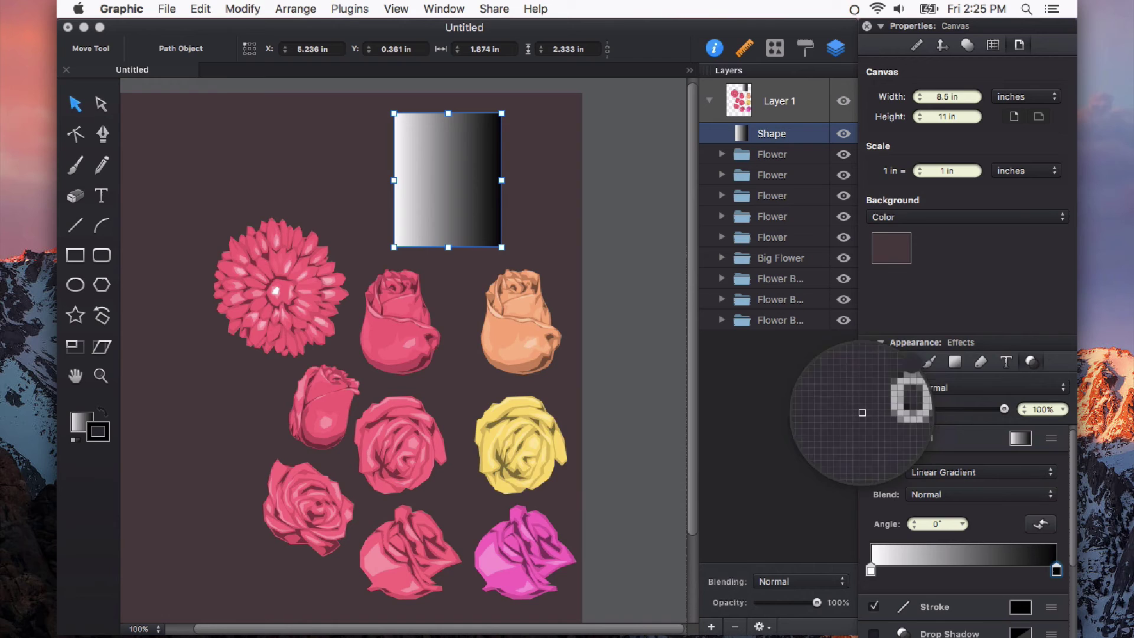
click(522, 557)
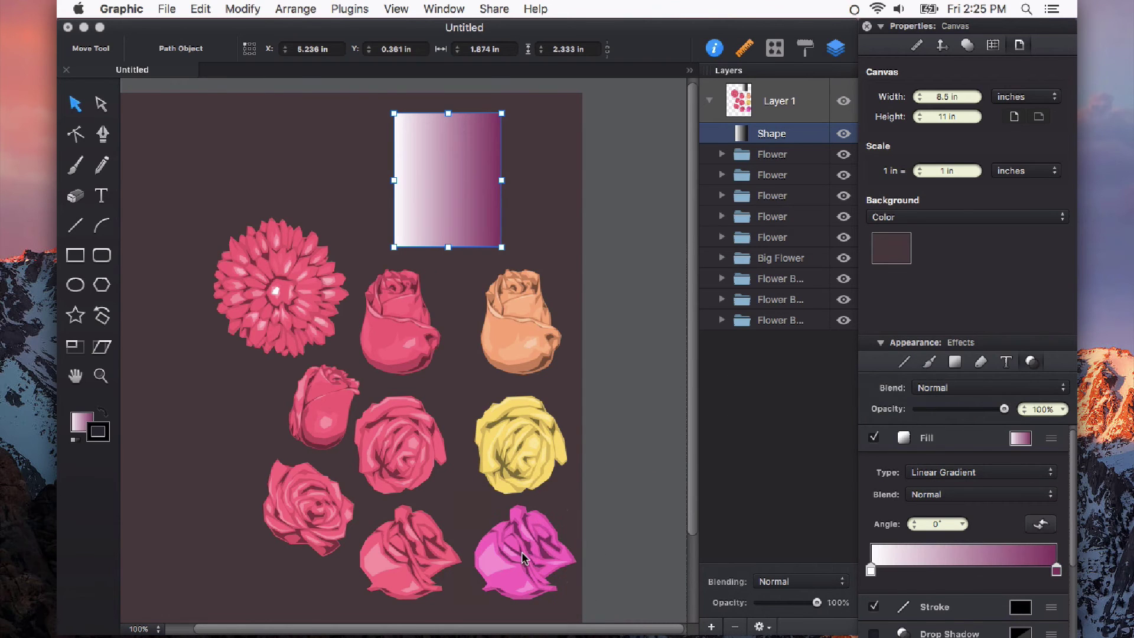
click(871, 570)
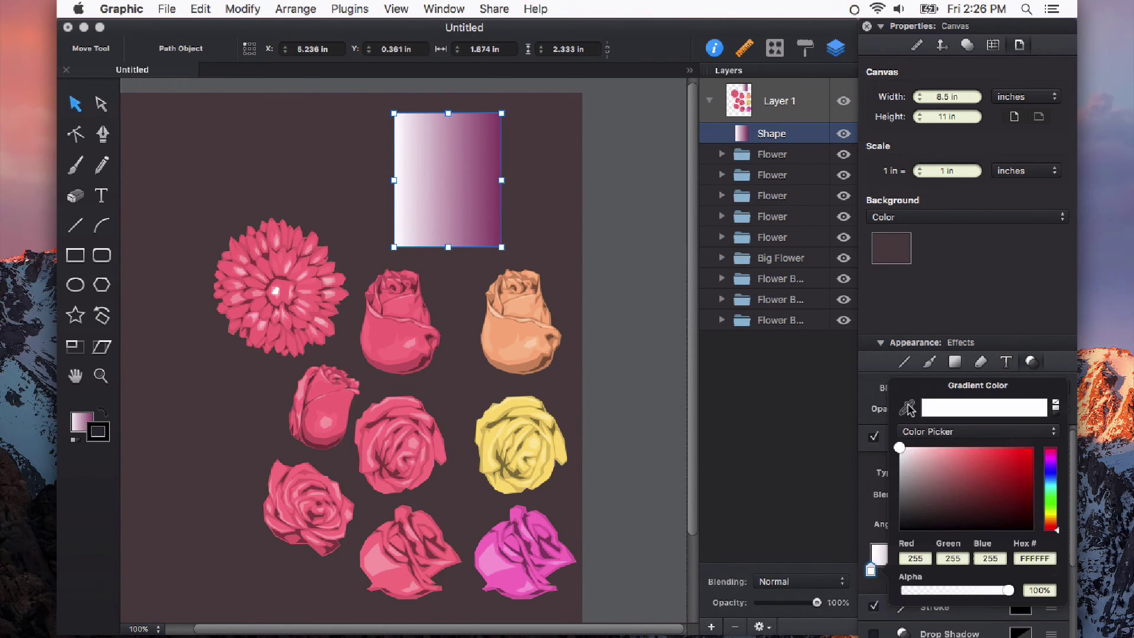
click(877, 413)
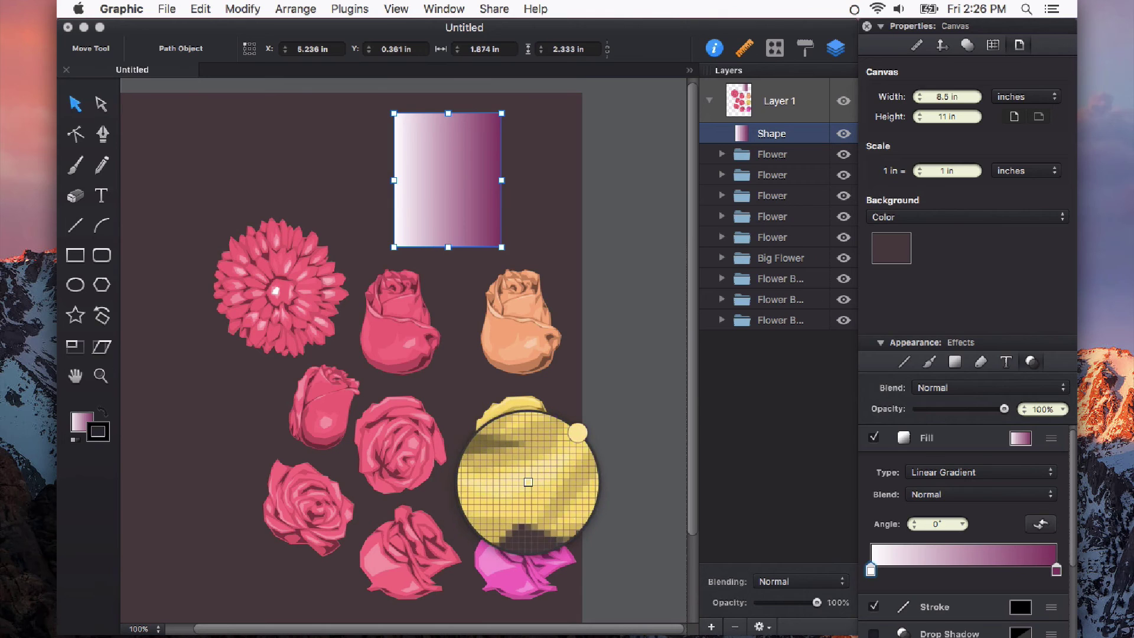
click(515, 482)
click(1056, 570)
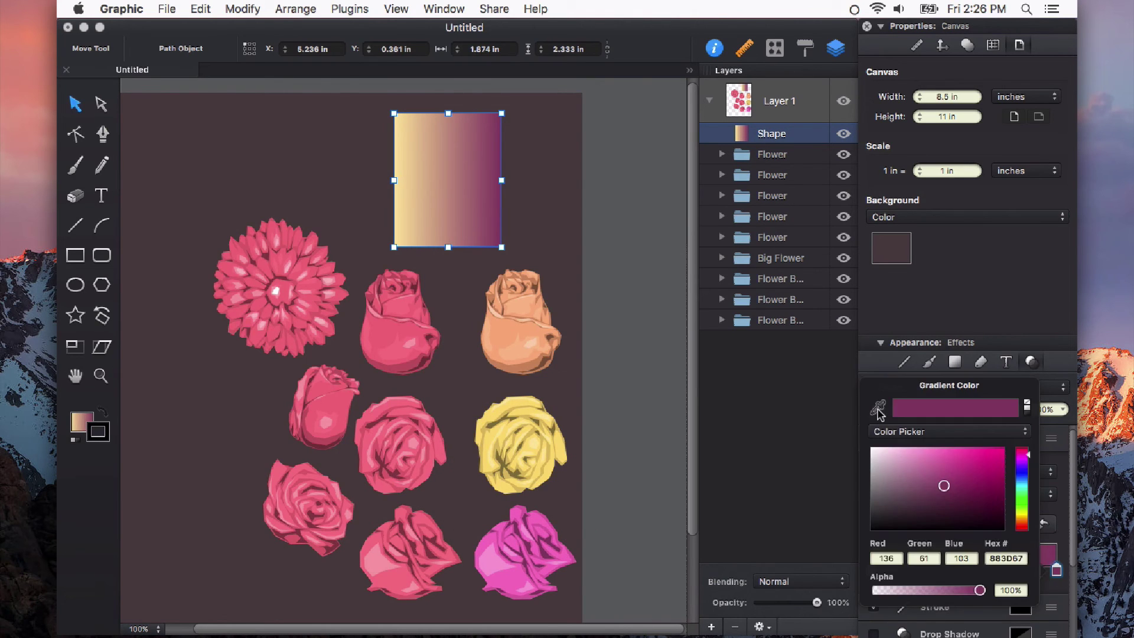
click(877, 413)
click(392, 347)
key(g)
drag(443, 91, 445, 256)
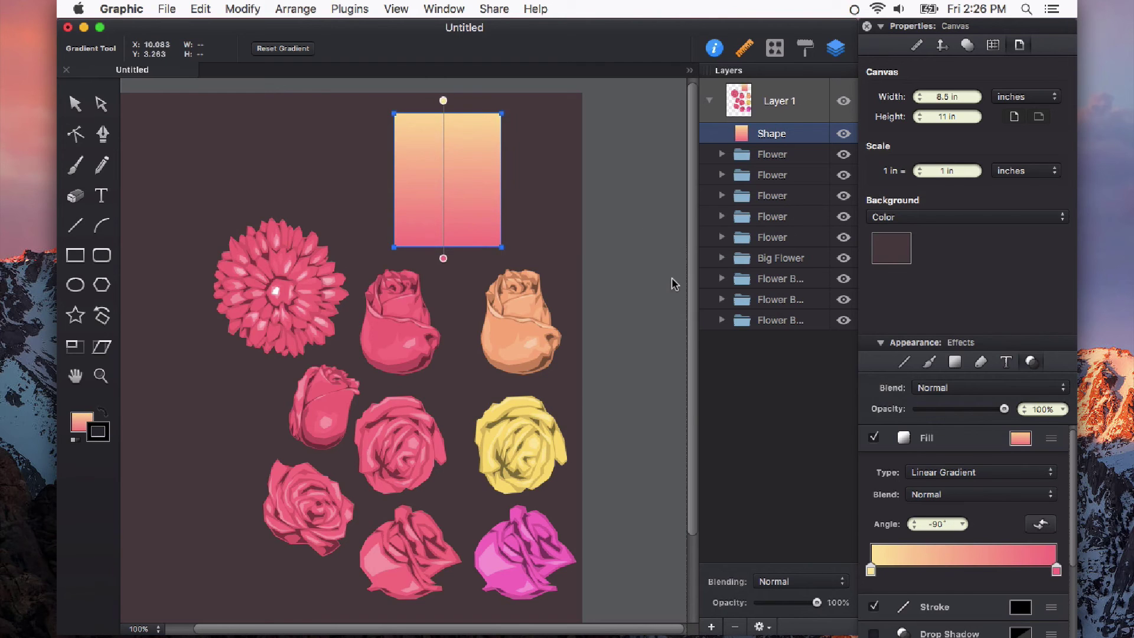
key(Escape)
- Open Adjust Colors for the whole document with Cmd+B and preview a Hue shift of -52
click(619, 311)
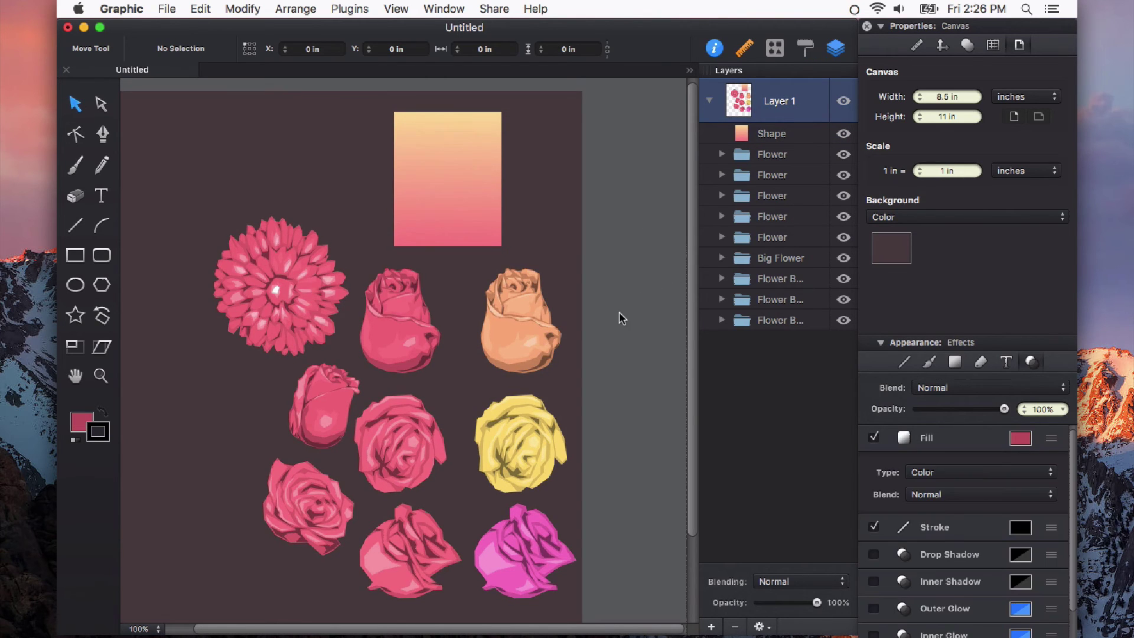
key(super+minus)
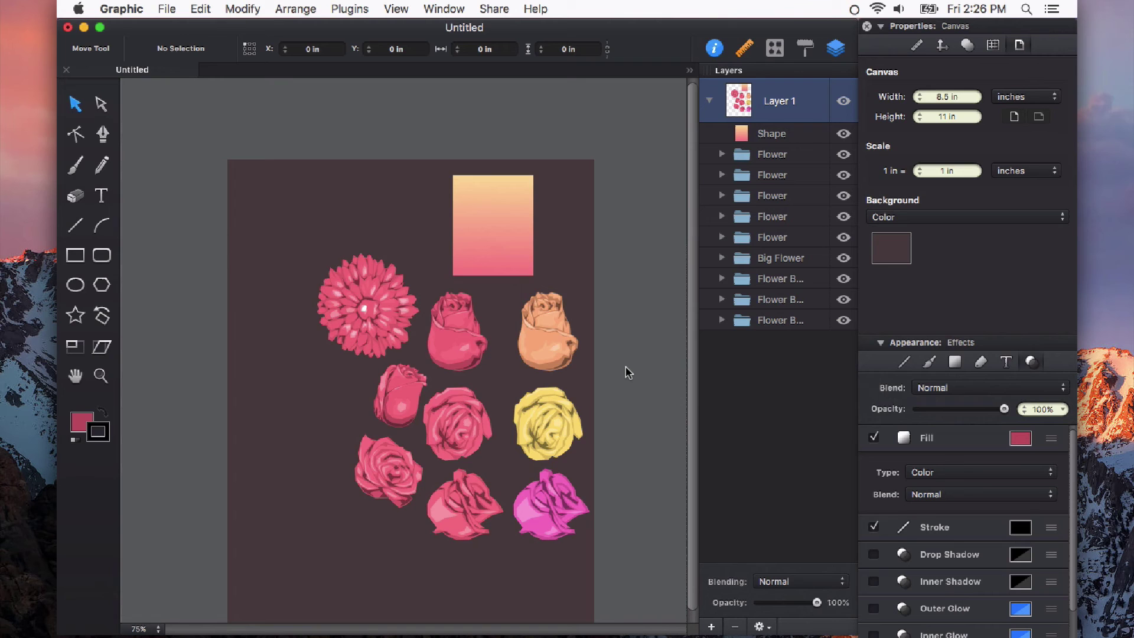
key(super+plus)
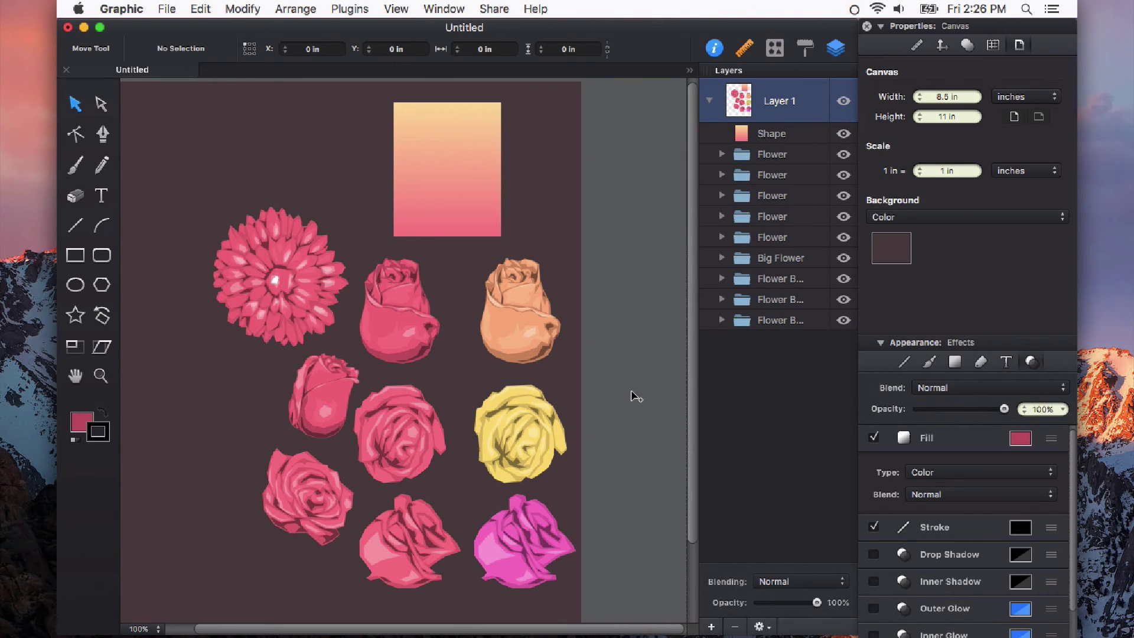
key(super+b)
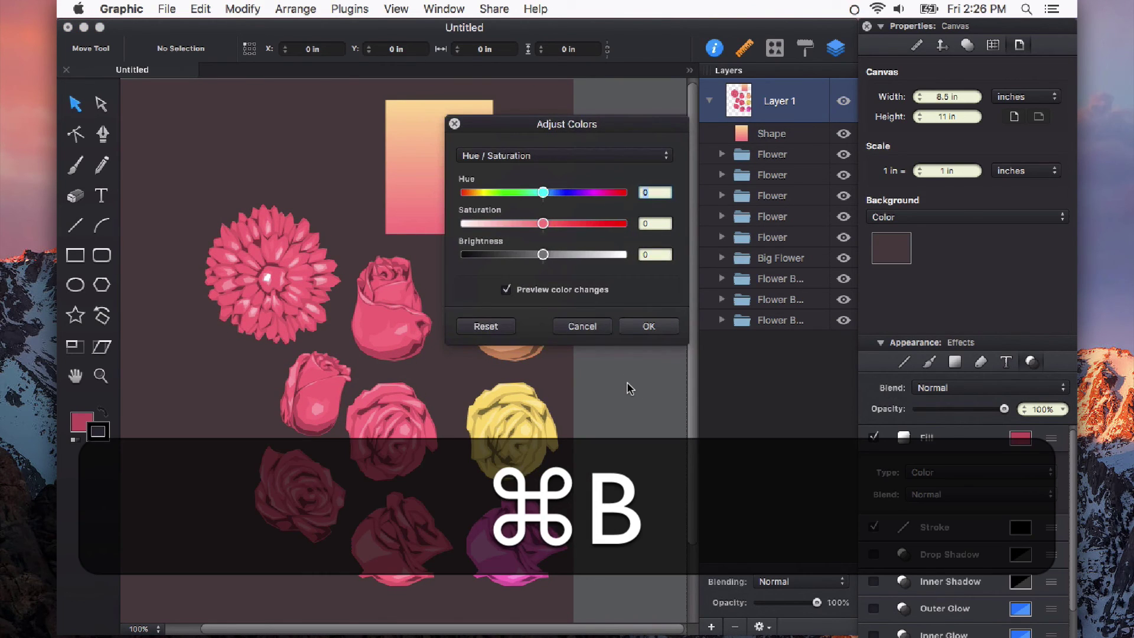
drag(578, 125, 718, 186)
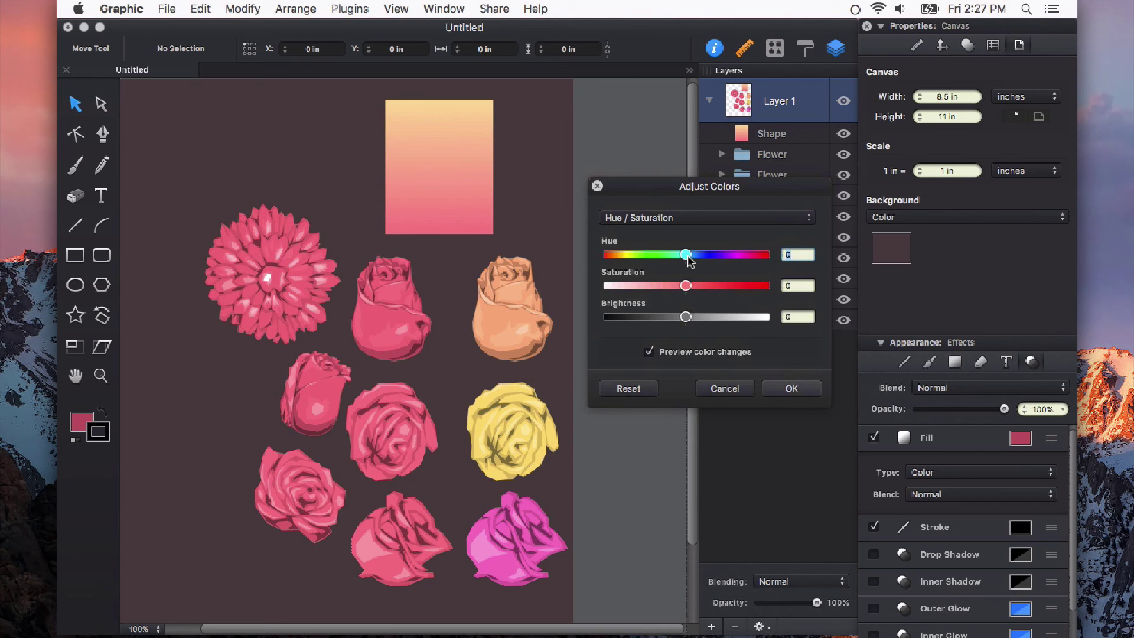
drag(687, 258, 671, 258)
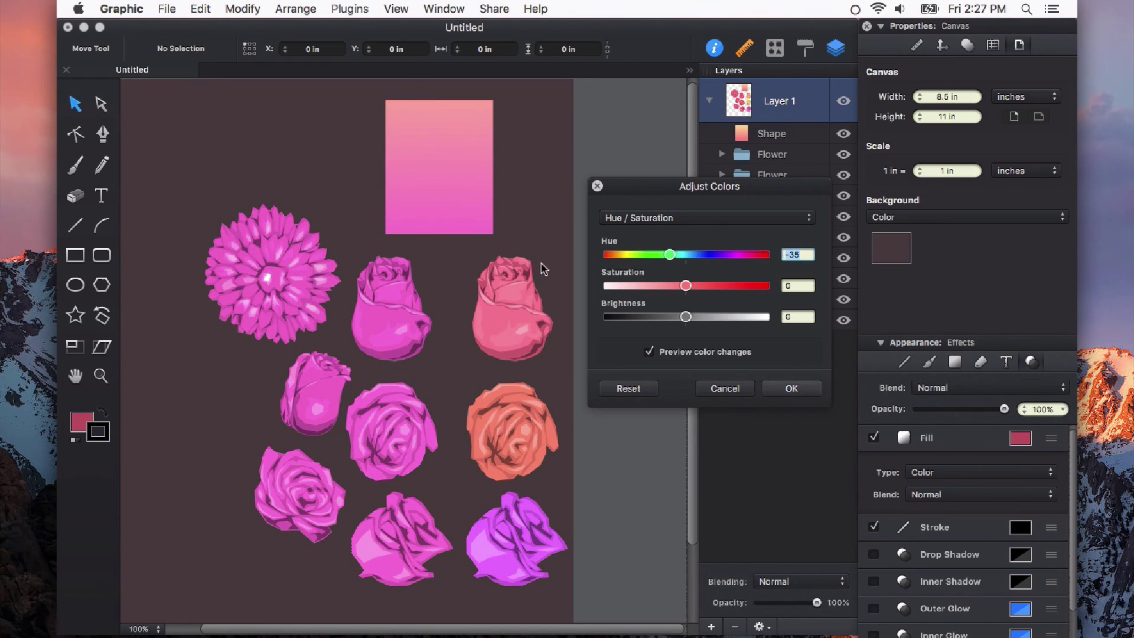
drag(669, 255, 664, 257)
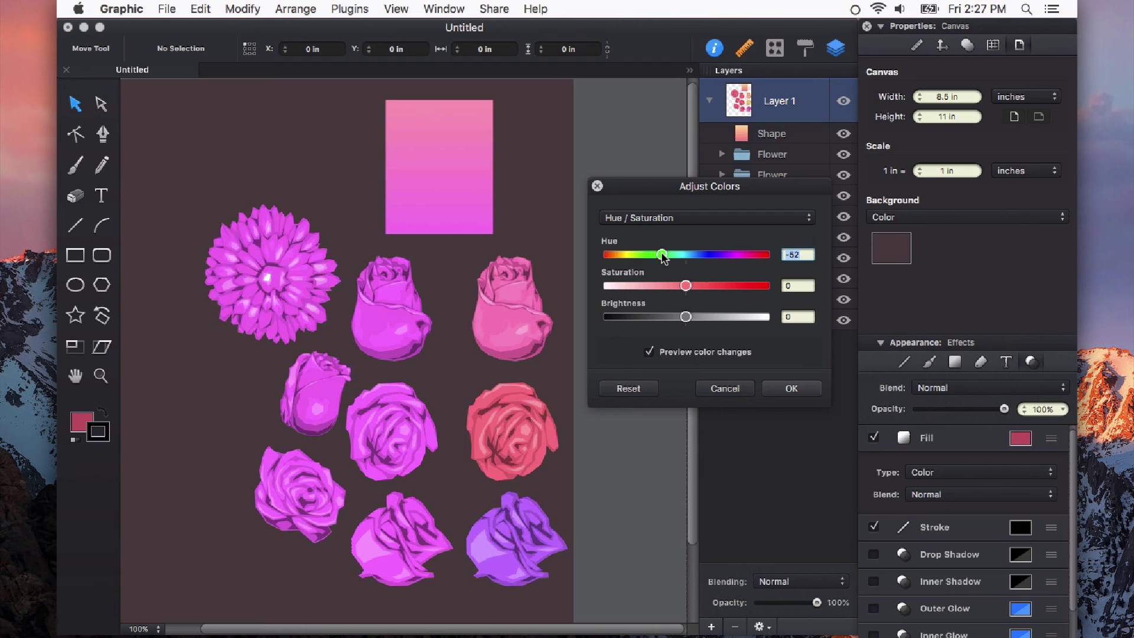